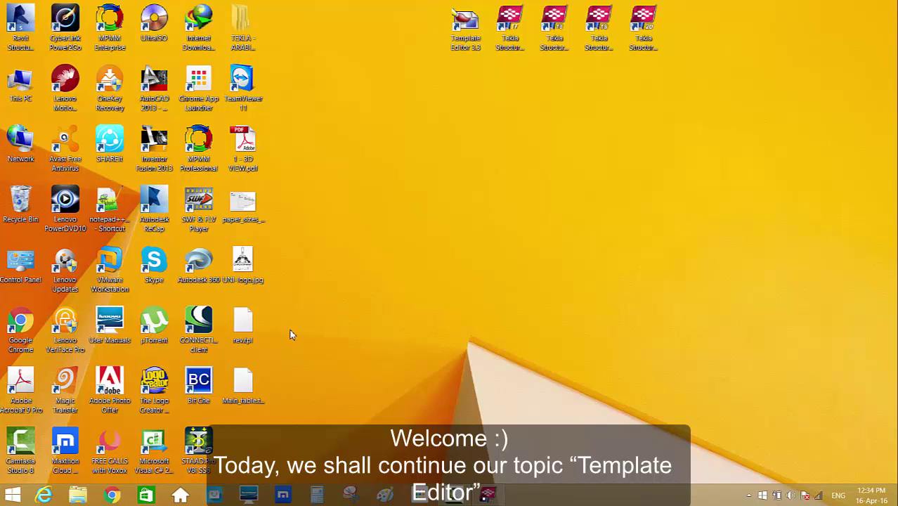
left_click(246, 336)
left_click(251, 402)
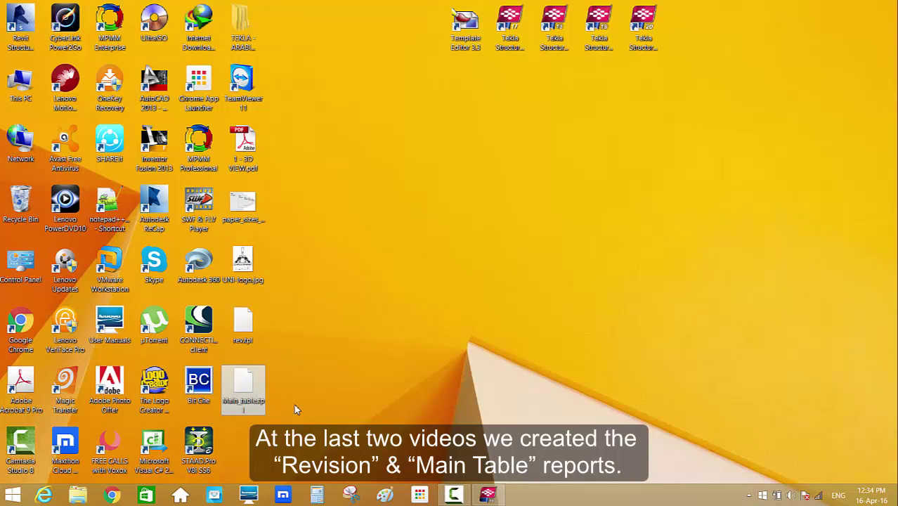
left_click(349, 243)
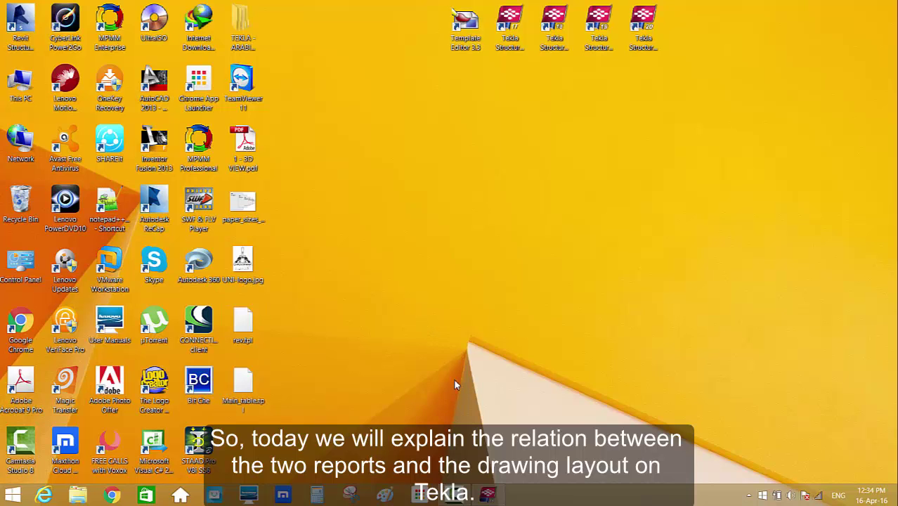
Examine the main and revision tables in the sample drawing 1 - 3D VIEW.pdf and the A2 dimensions in the paper sizes image
double_click(245, 139)
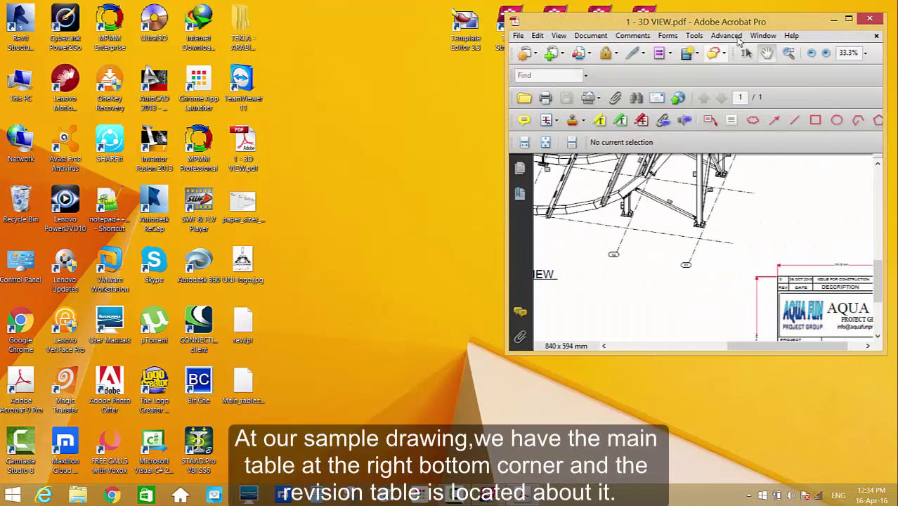
double_click(610, 19)
scroll(772, 425, "up", 2, "ctrl")
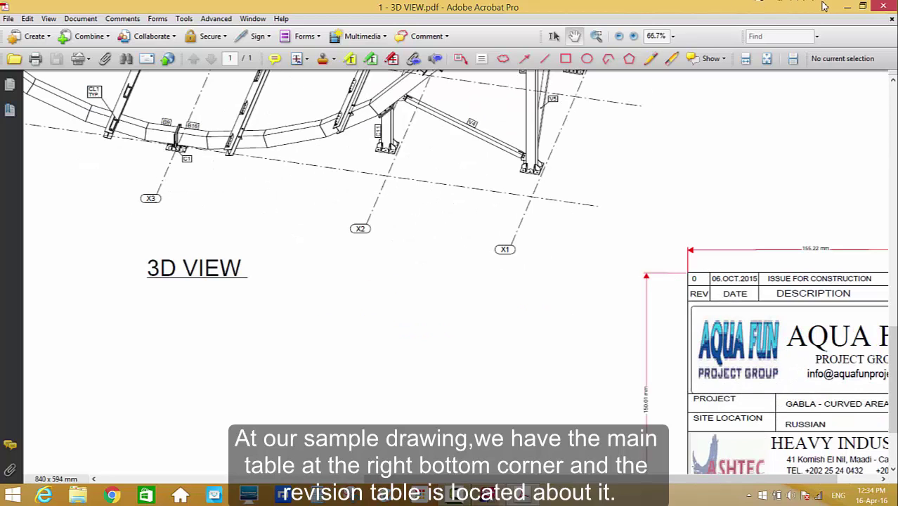
left_click(846, 6)
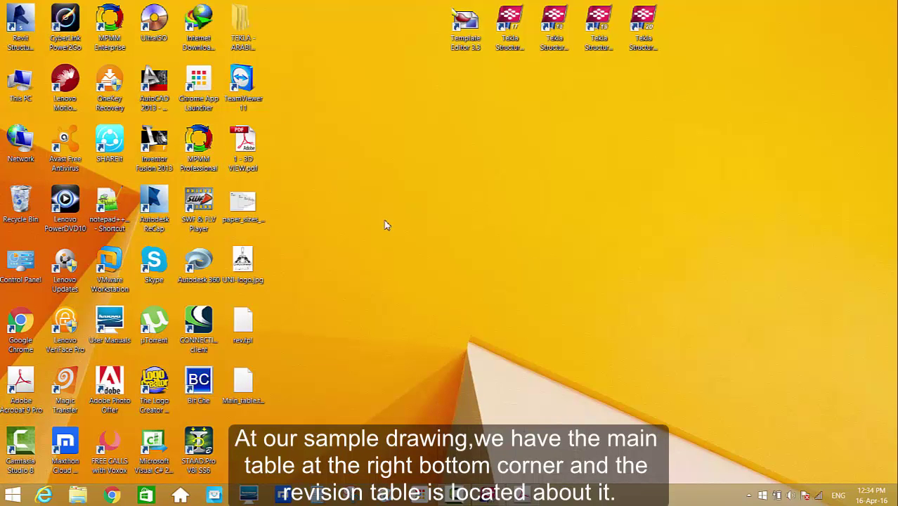
double_click(252, 208)
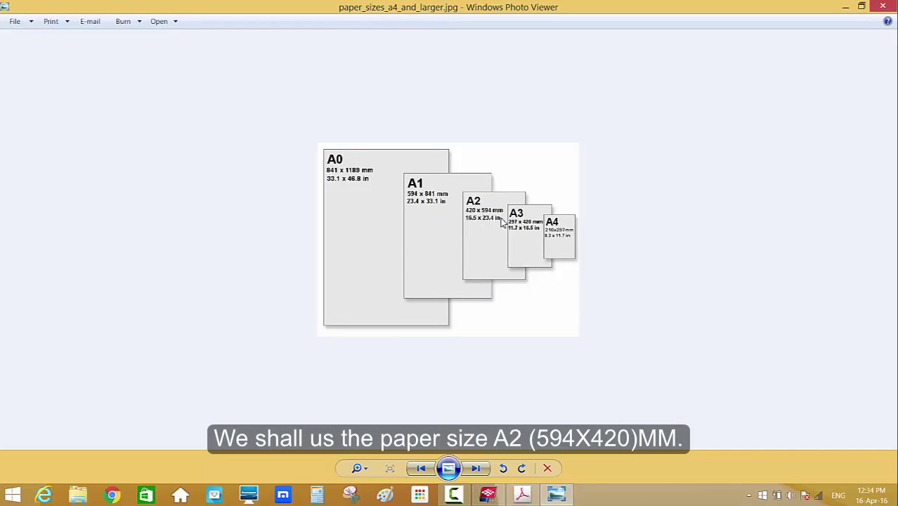
left_click(845, 6)
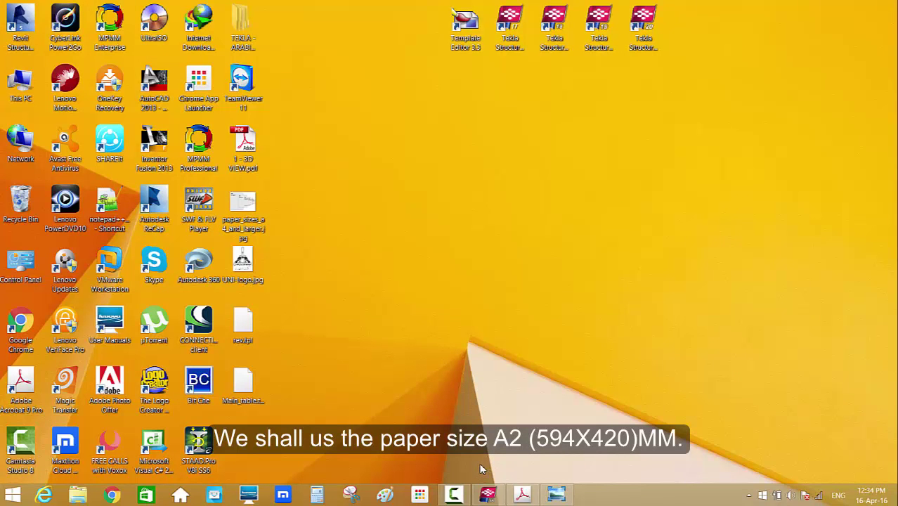
Copy UNI-logo.jpg, rev.tpl and Main_table.tpl from the desktop into the ver18 model folder opened from Tekla Structures
left_click_drag(273, 259, 255, 391)
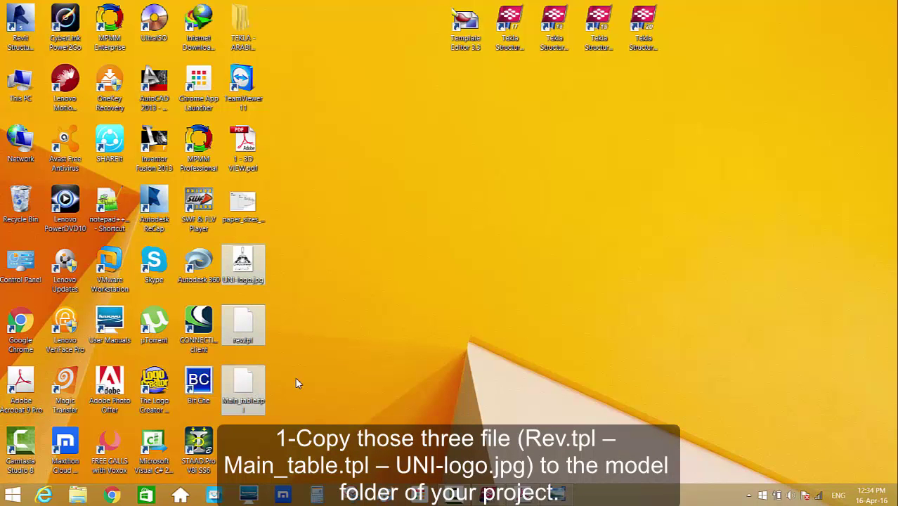
left_click(384, 342)
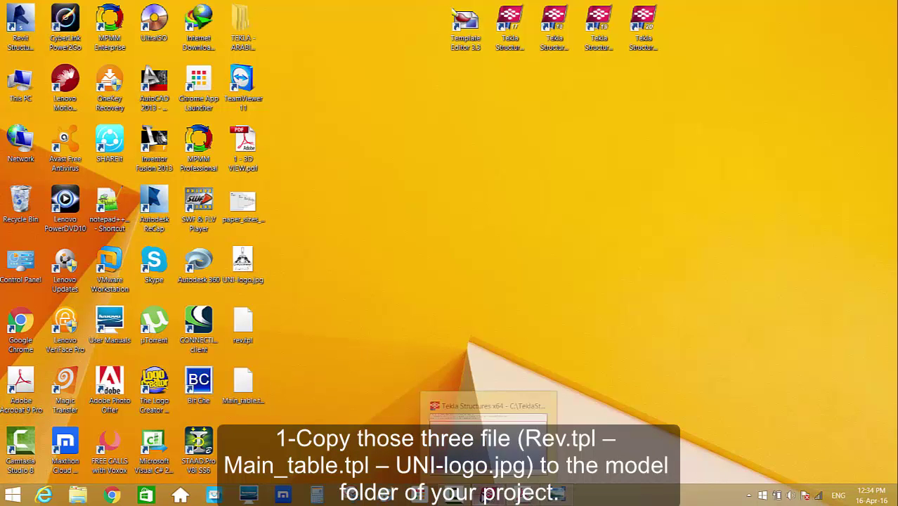
left_click(486, 495)
left_click(569, 33)
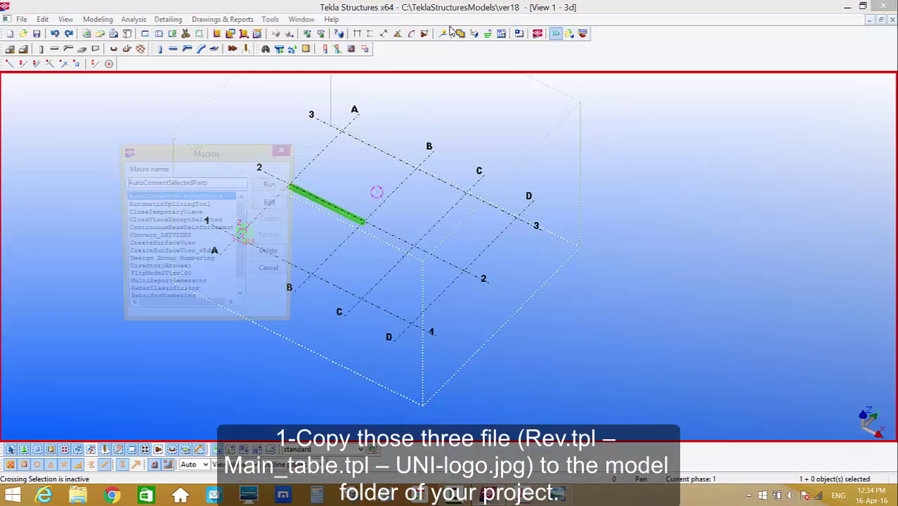
left_click(287, 151)
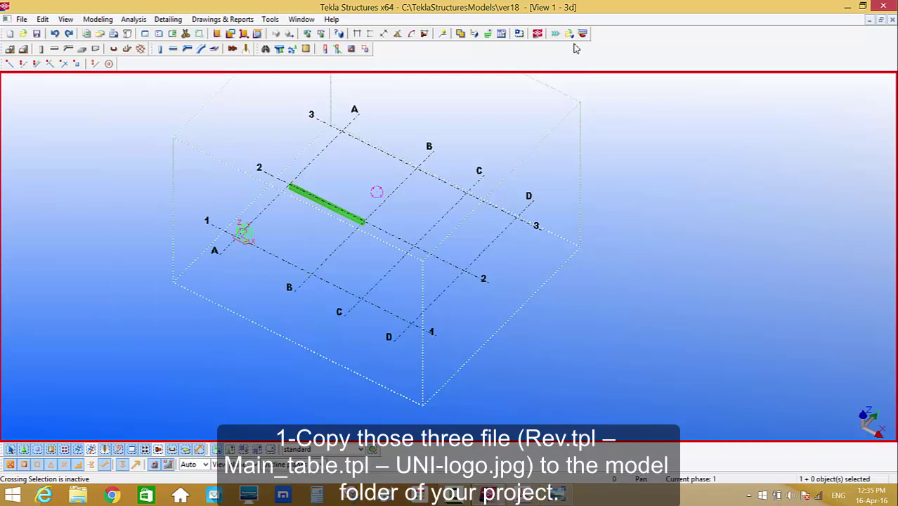
left_click(578, 33)
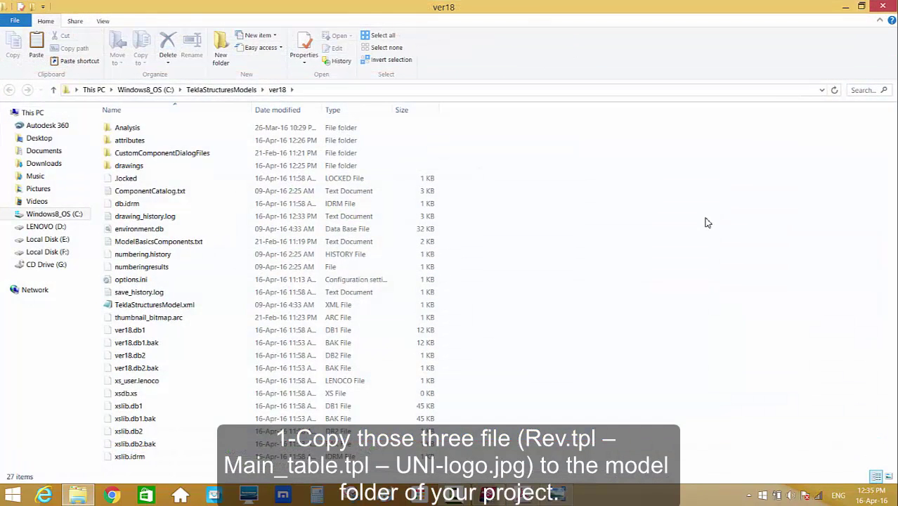
key("ctrl+v")
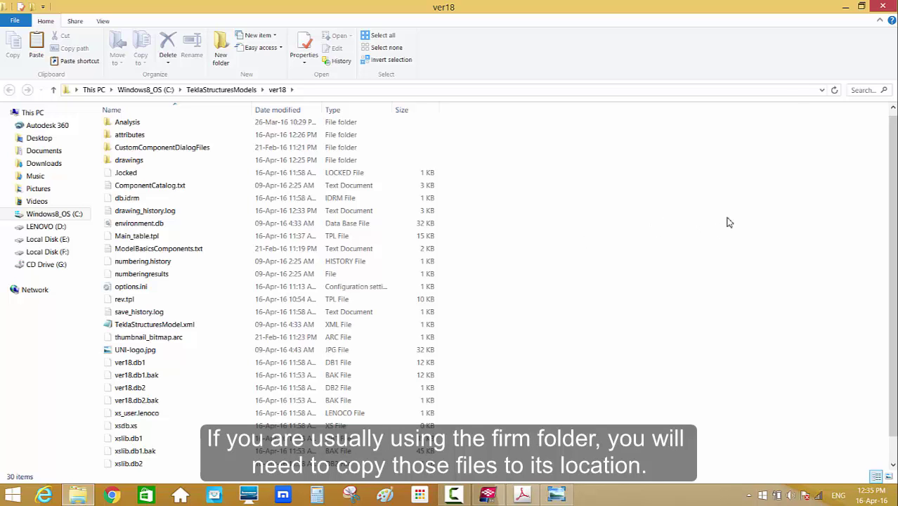
left_click(892, 6)
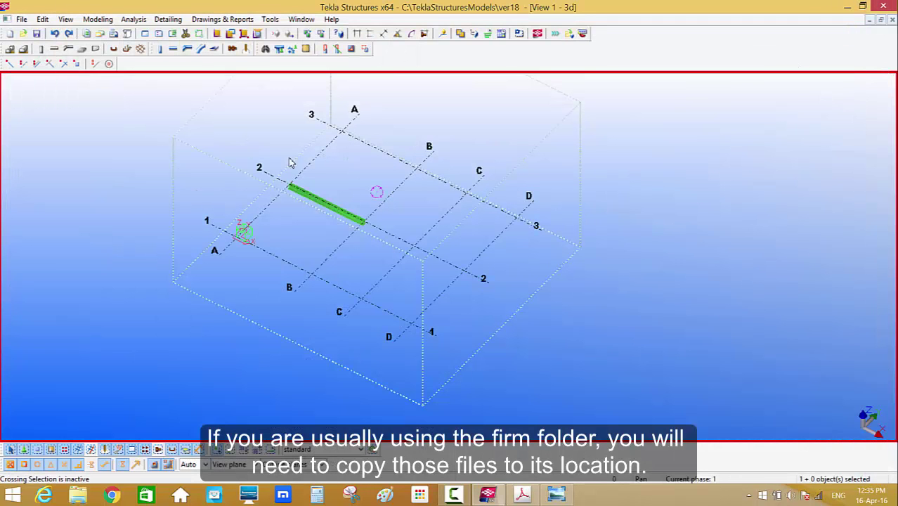
Add a new drawing layout named GA-Lay to the drawing layout settings
left_click(224, 19)
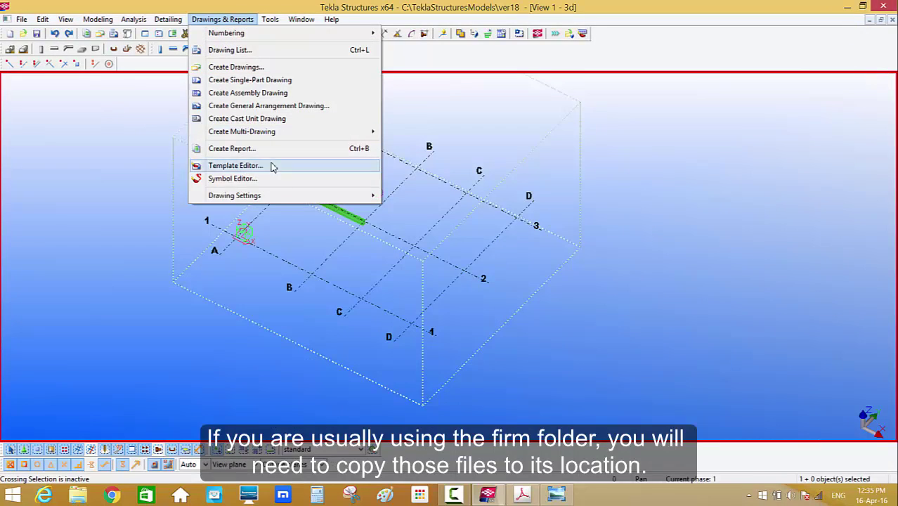
mouse_move(279, 196)
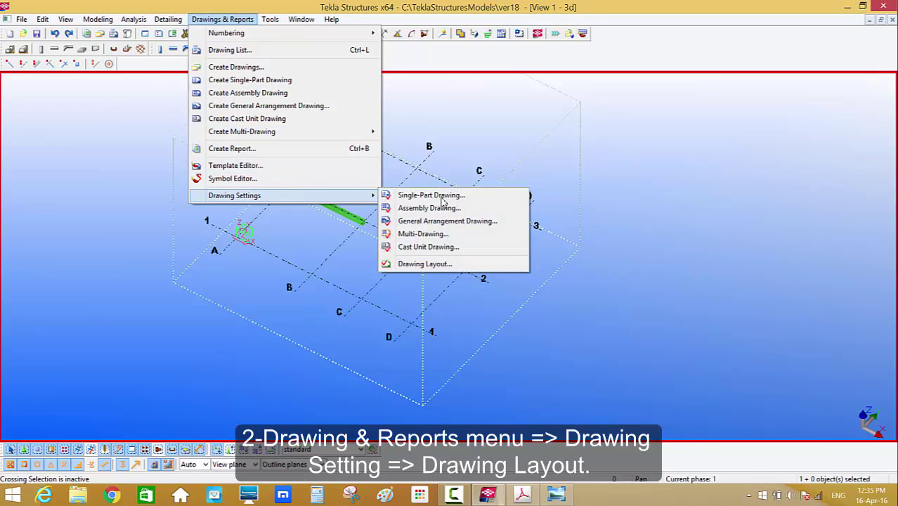
left_click(427, 264)
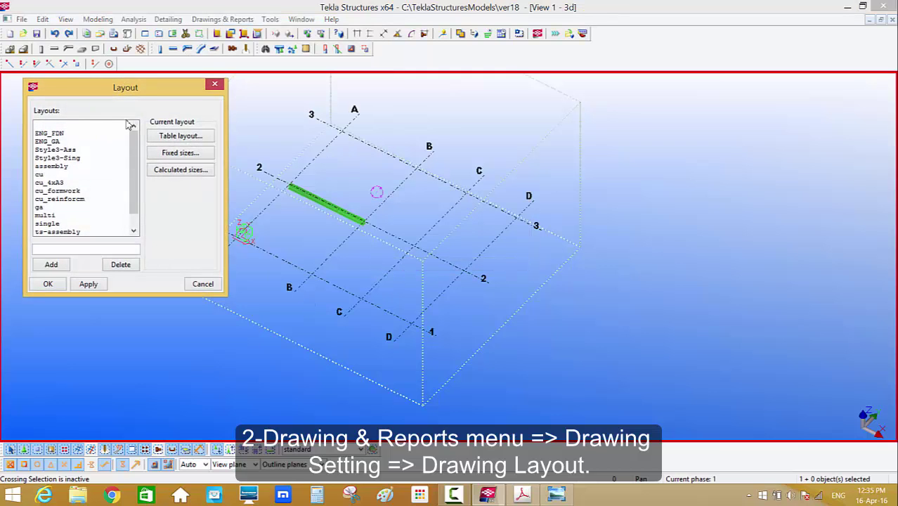
left_click_drag(107, 98, 493, 102)
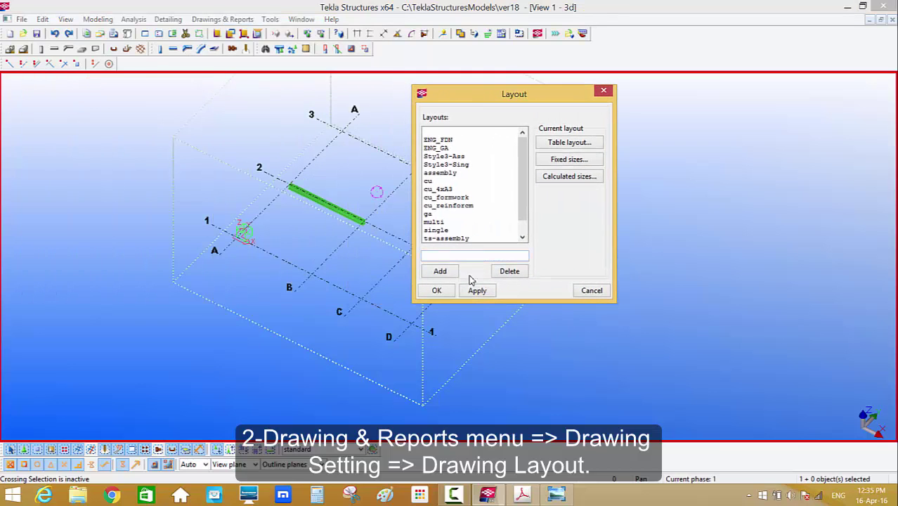
left_click(443, 257)
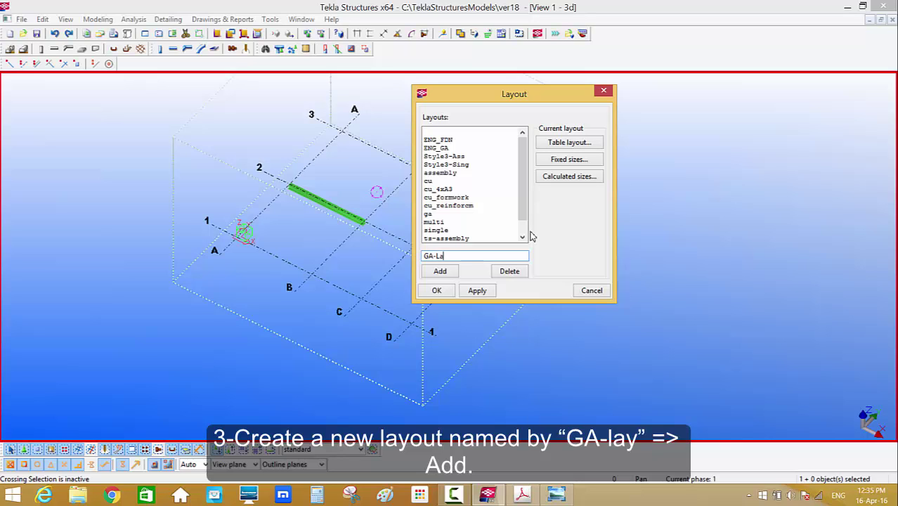
left_click(441, 271)
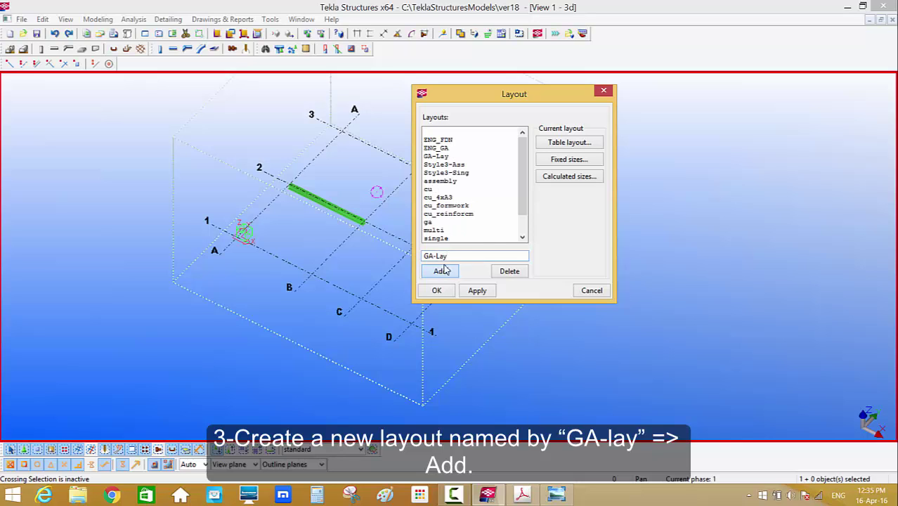
Add a table layout named A2 to the GA-Lay layout and update it
left_click_drag(507, 107, 179, 109)
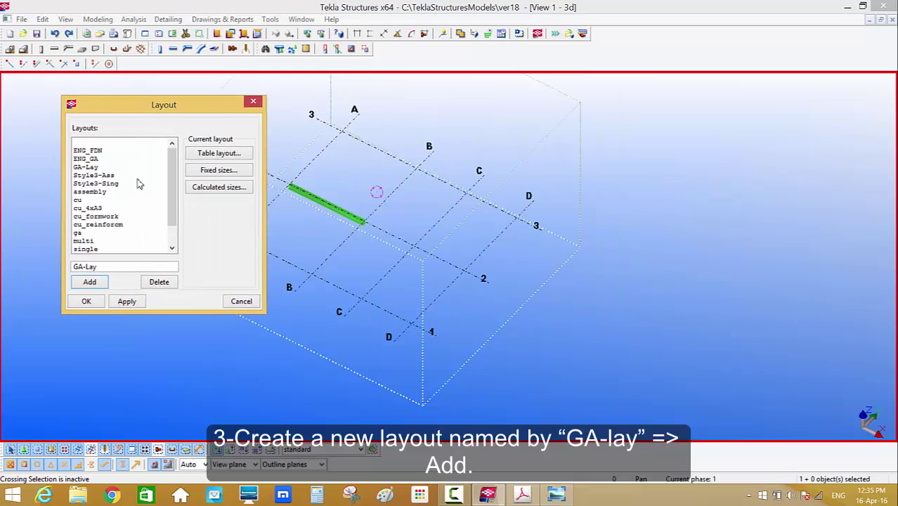
left_click(92, 168)
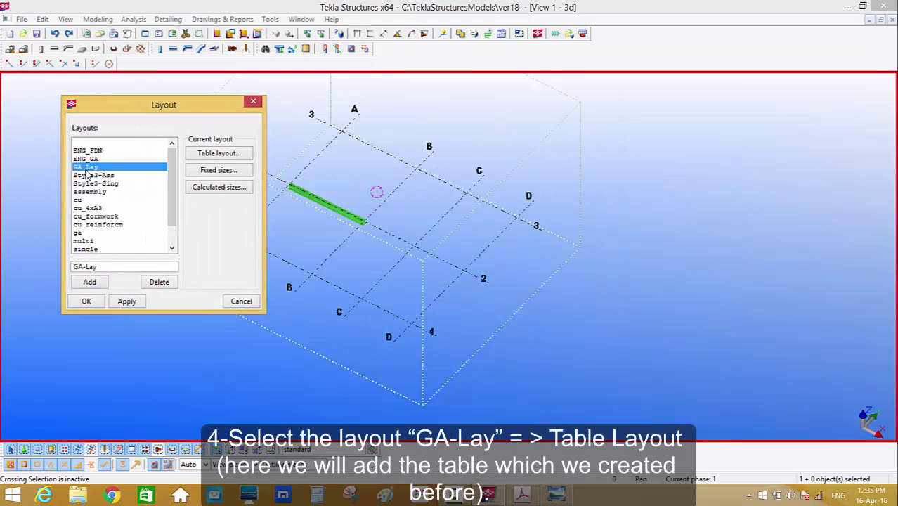
left_click(211, 156)
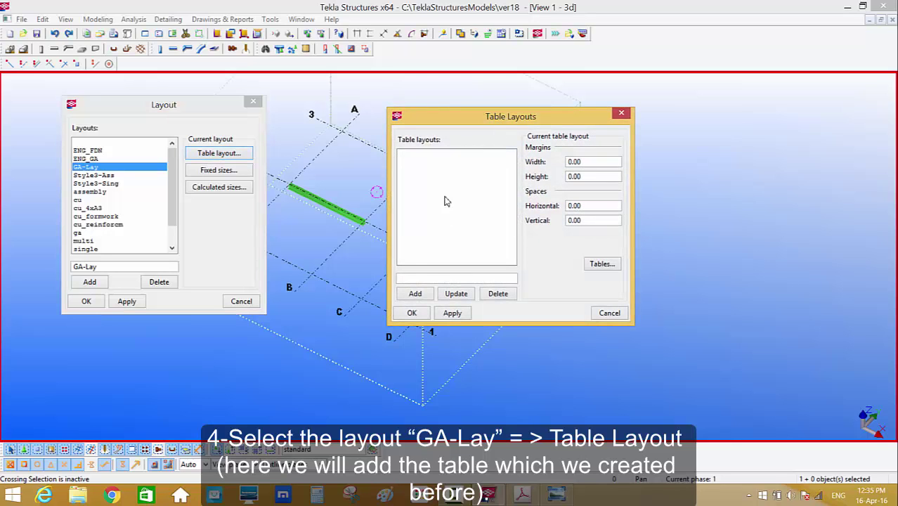
left_click(414, 278)
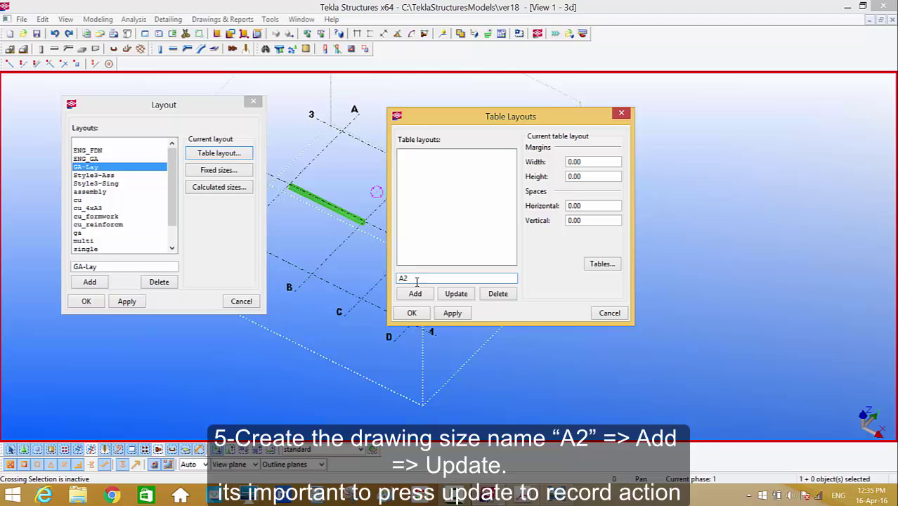
key("Return")
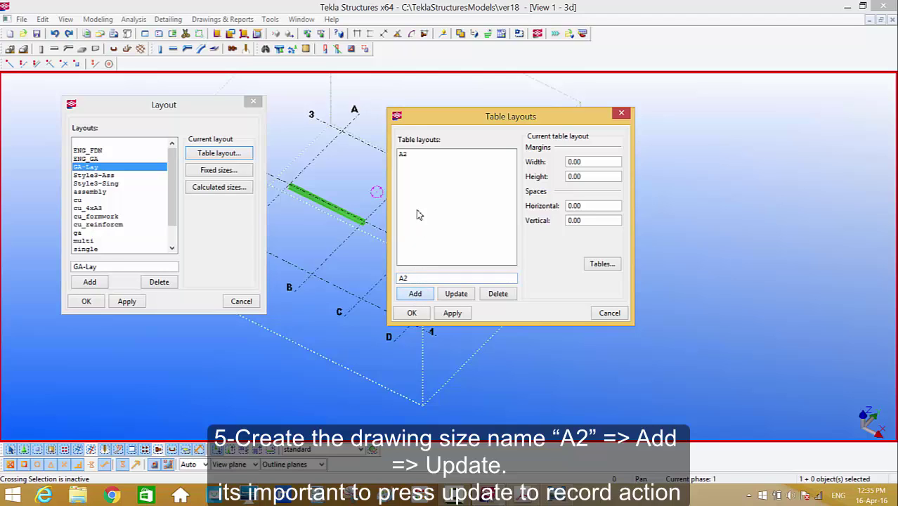
left_click(411, 154)
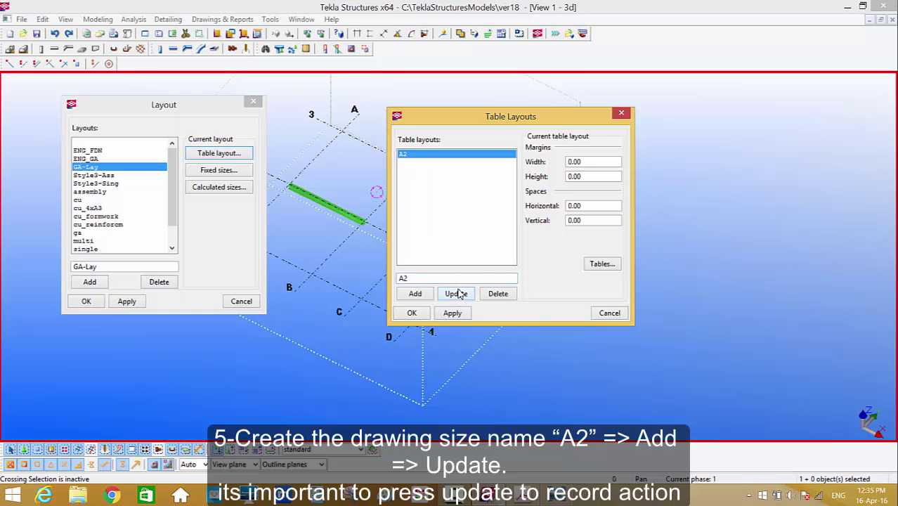
Add Main_table to the chosen tables of the A2 table layout and make it the current table
left_click(601, 264)
left_click_drag(668, 90, 718, 86)
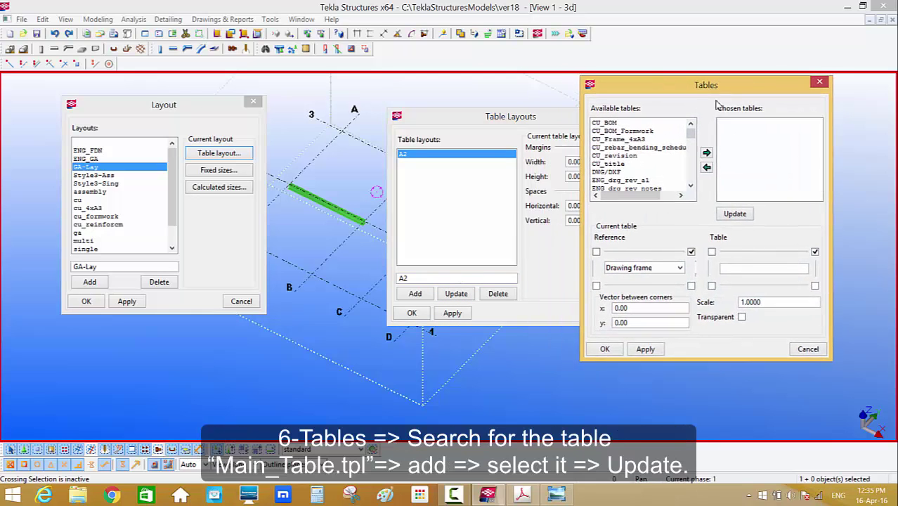
left_click(621, 172)
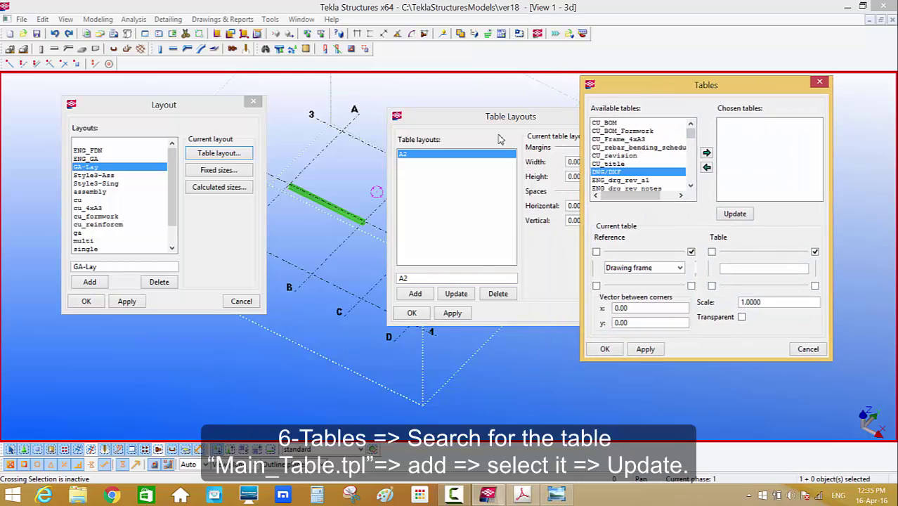
key("m")
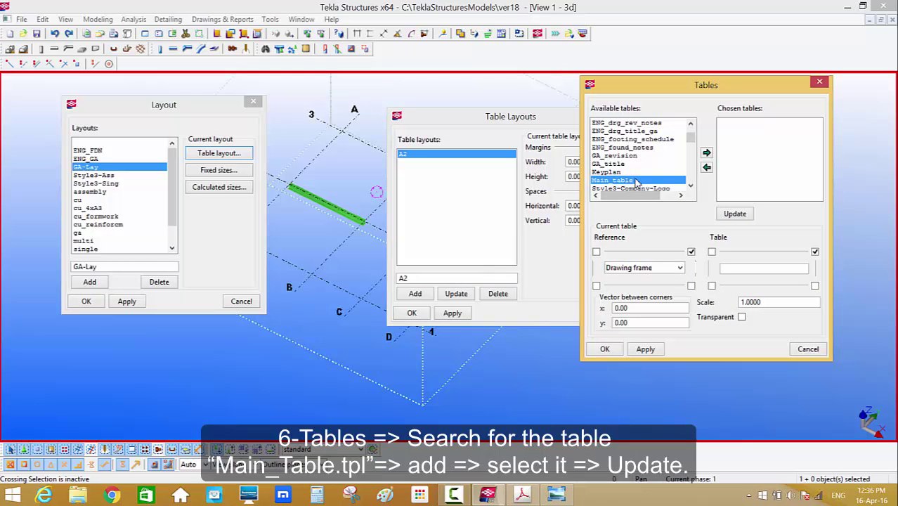
left_click(707, 152)
left_click(749, 123)
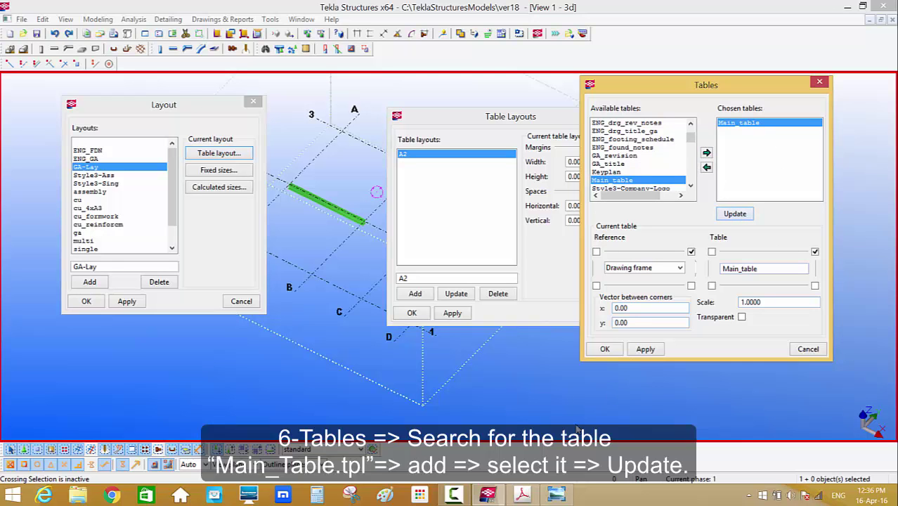
Check the main table's corner in the sample PDF, and anchor Main_table's bottom-right corner to the drawing frame's bottom-right corner
left_click(521, 493)
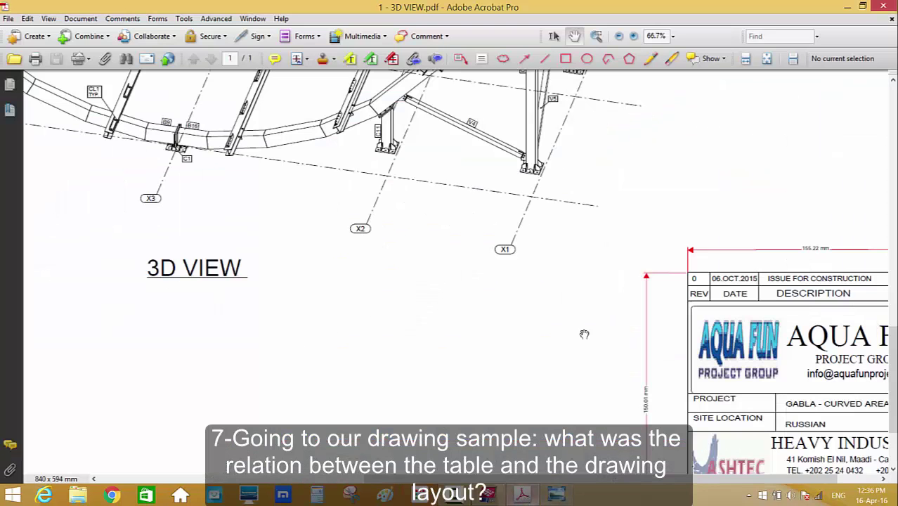
scroll(403, 276, "down", 2, "ctrl")
scroll(486, 284, "down", 2, "ctrl")
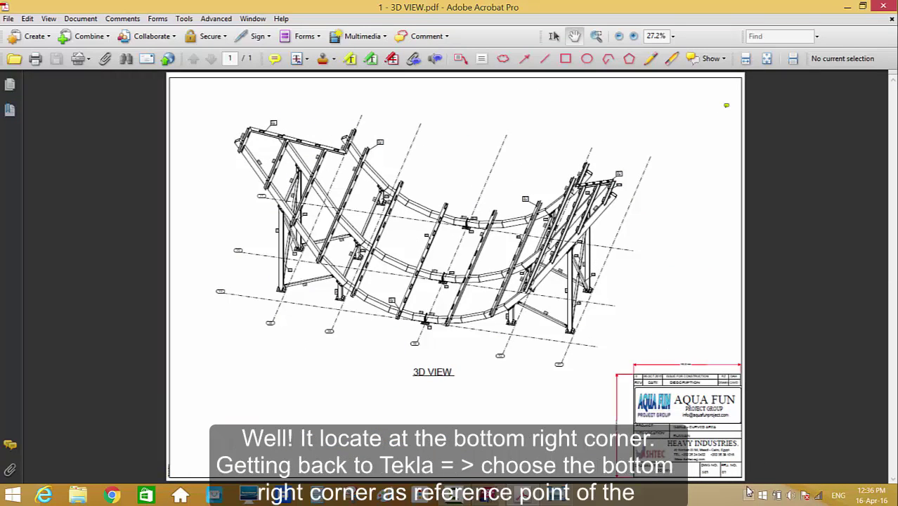
left_click(847, 6)
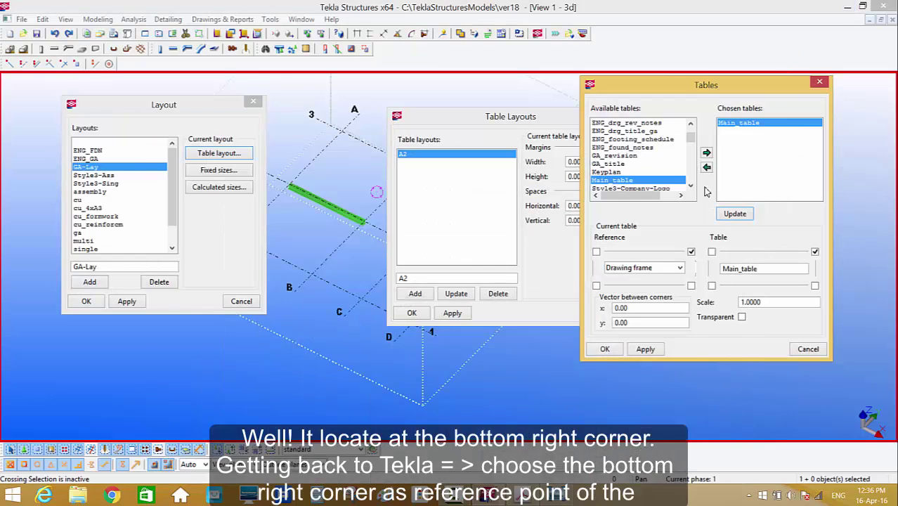
left_click(814, 285)
left_click(816, 251)
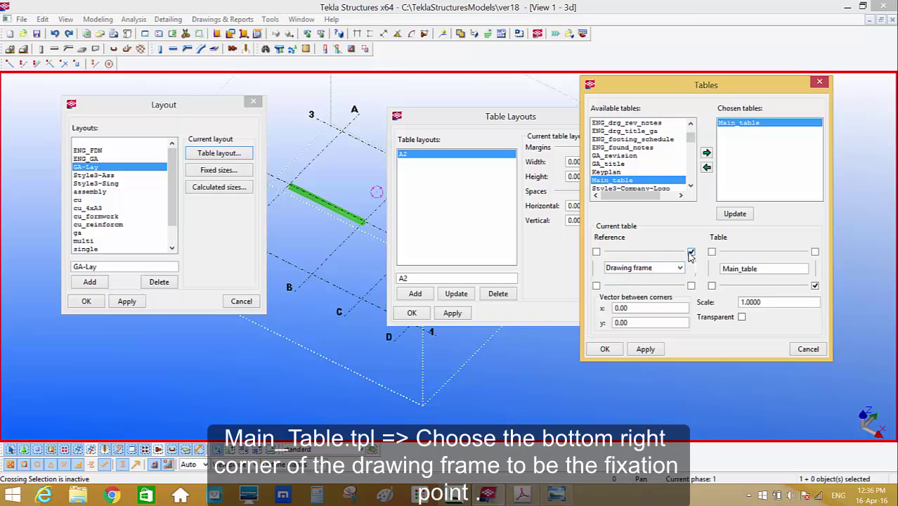
left_click(691, 286)
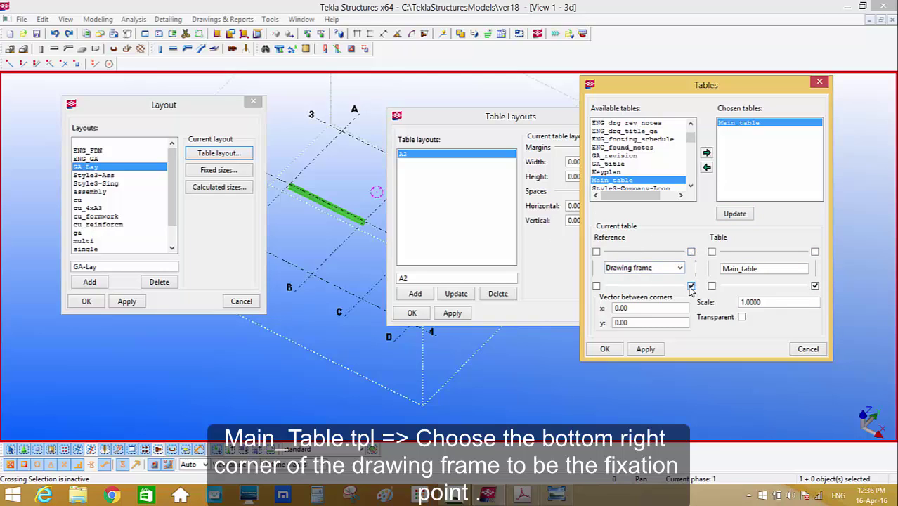
Apply Main_table's settings with its scale kept at 1.0000, and add the rev table to the chosen tables as the current table
double_click(770, 303)
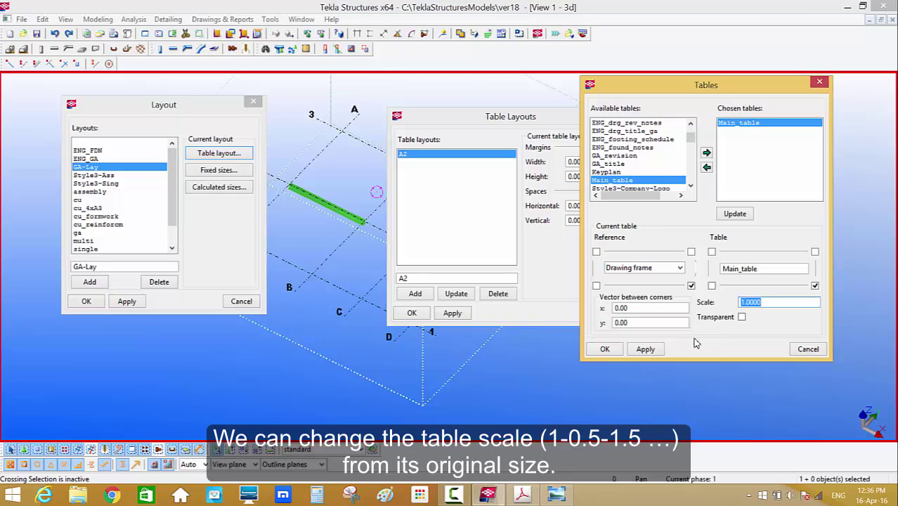
left_click(644, 349)
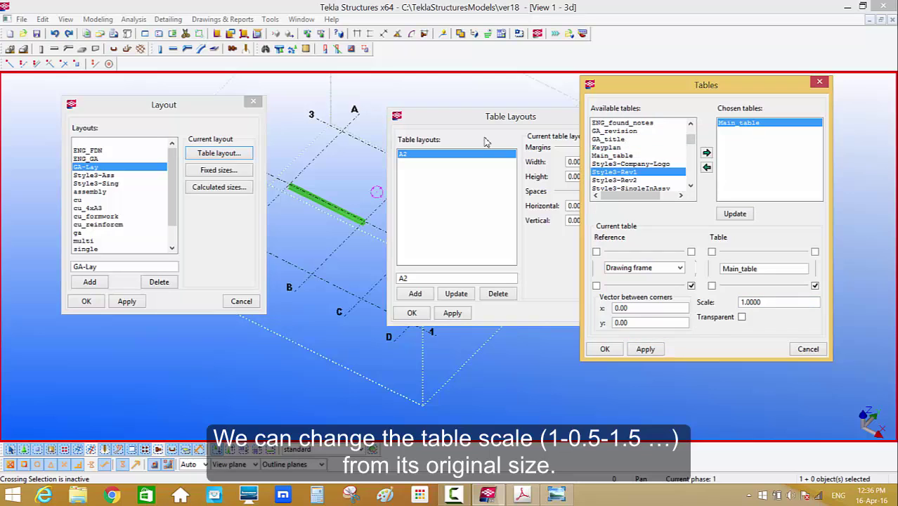
key("r")
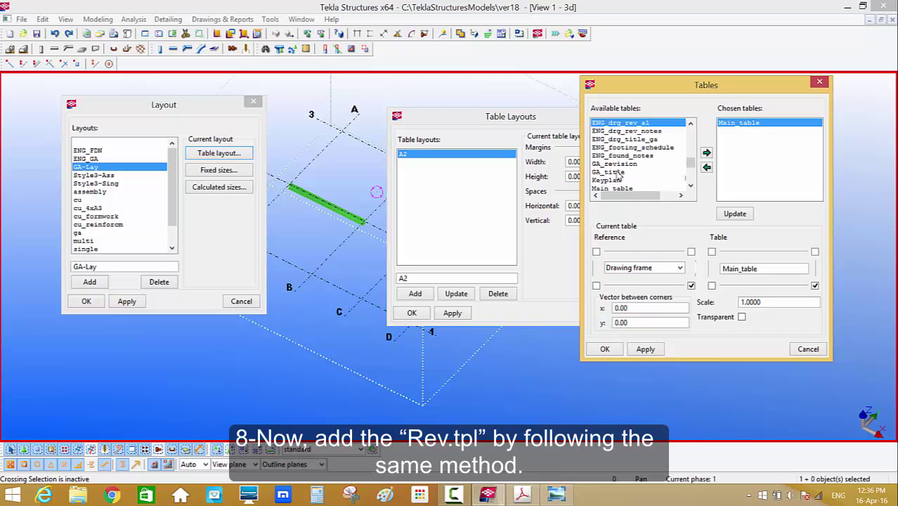
left_click(629, 188)
double_click(629, 191)
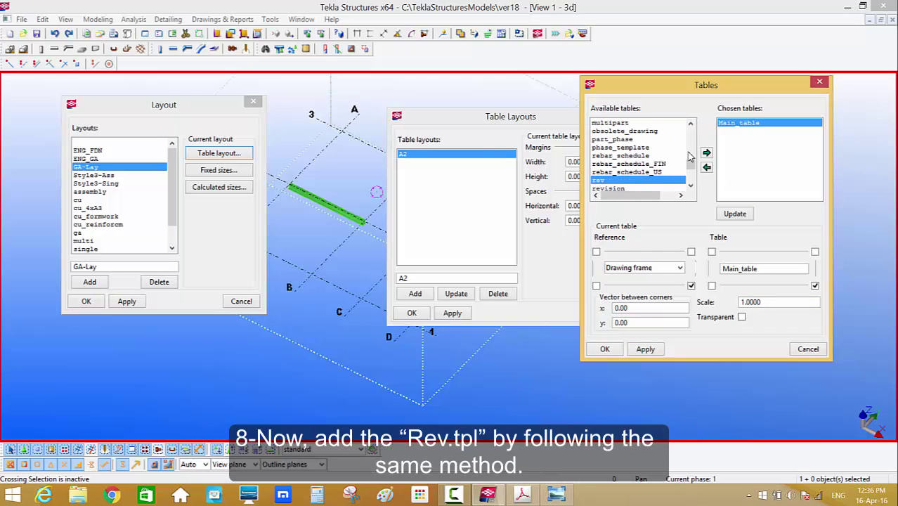
left_click(706, 153)
left_click(781, 132)
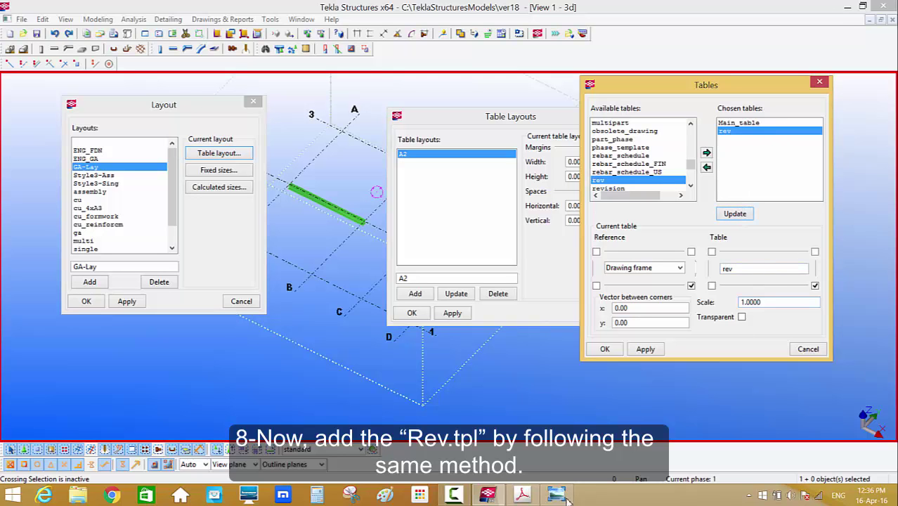
Switch to the sample PDF in Adobe Acrobat and examine where the revision table's lower-left corner meets the main table
left_click(521, 495)
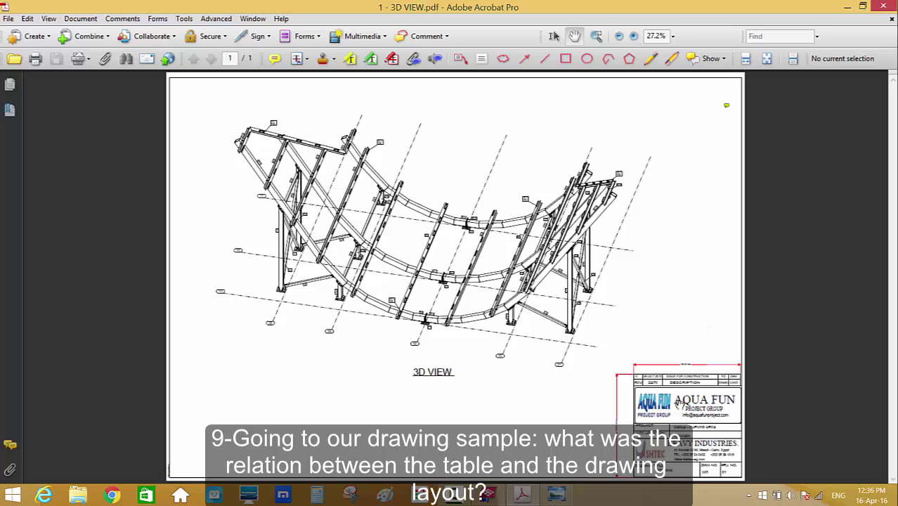
scroll(680, 410, "up", 2, "ctrl")
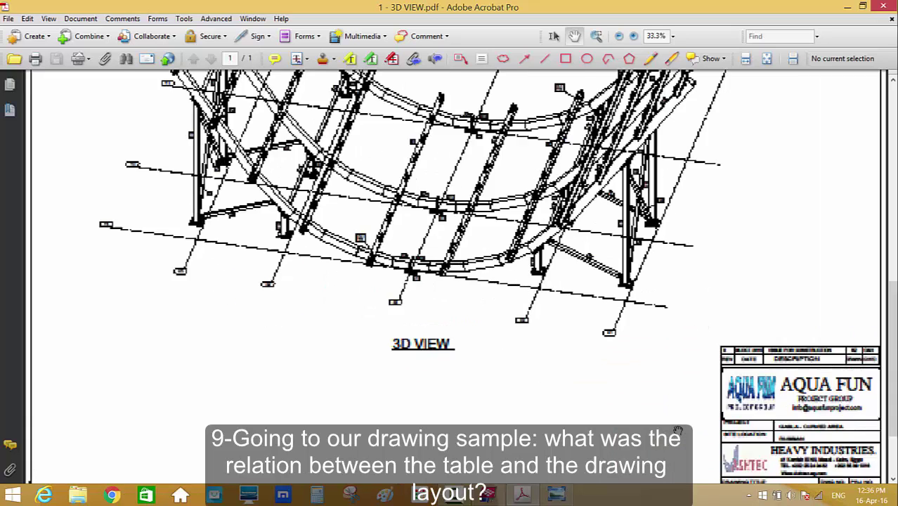
scroll(679, 322, "down", 1, "ctrl")
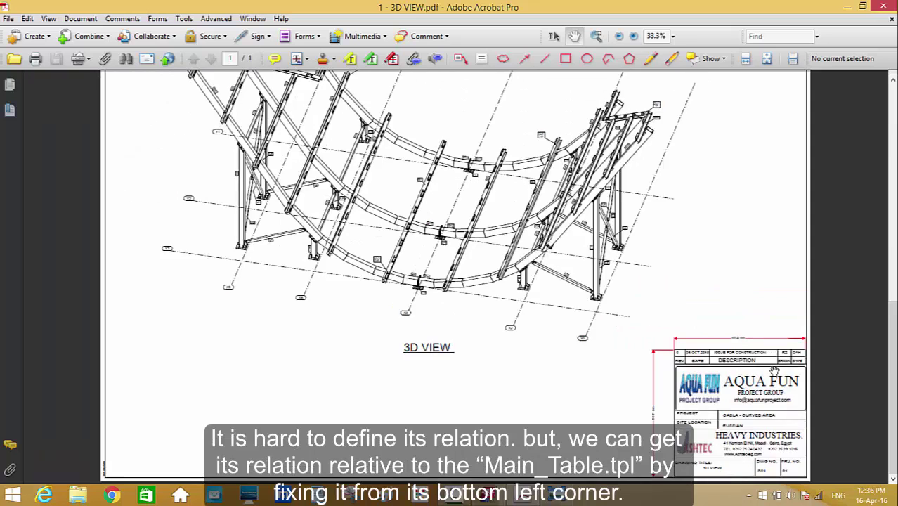
scroll(772, 371, "up", 2, "ctrl")
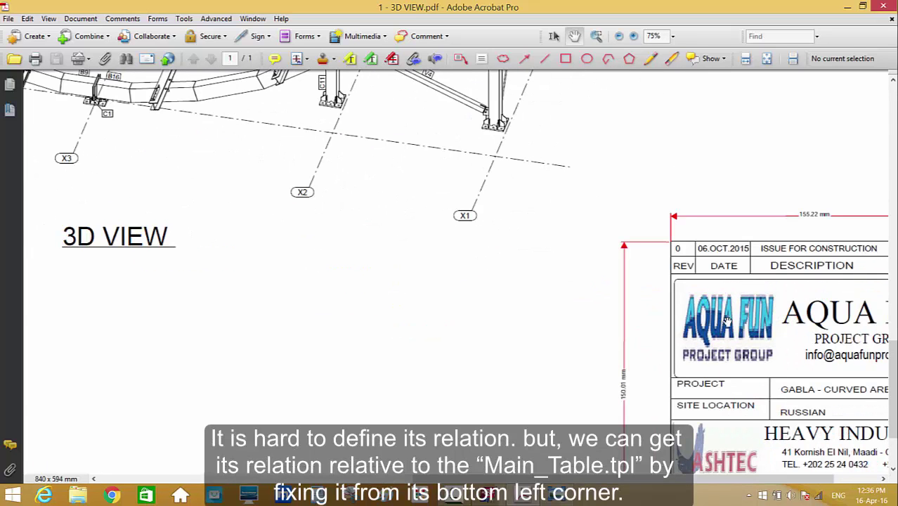
scroll(687, 266, "up", 2, "ctrl")
scroll(636, 246, "up", 3, "ctrl")
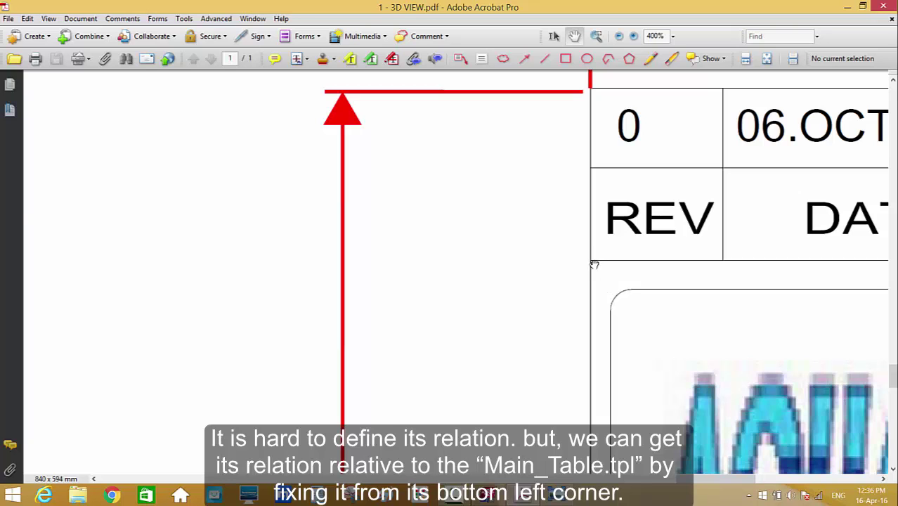
scroll(594, 264, "down", 4, "ctrl")
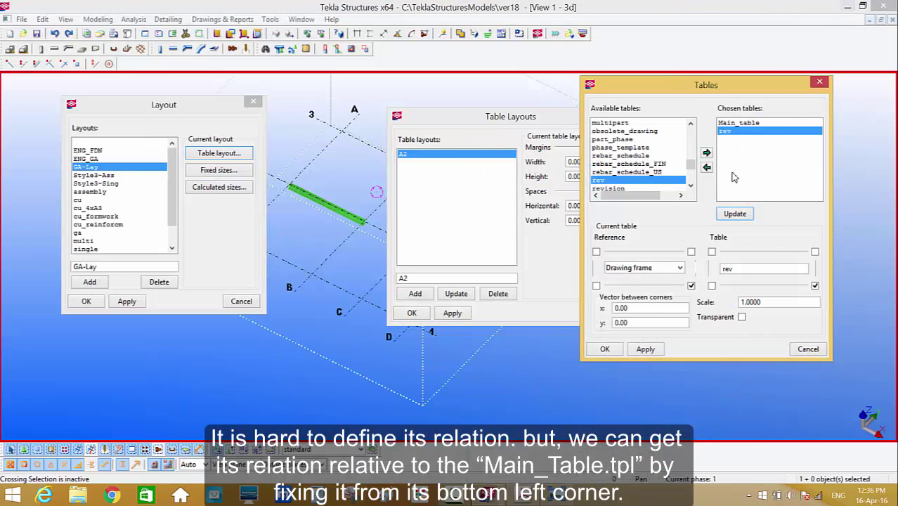
In Tekla Structures, anchor the rev table's bottom-left corner to Main_table's top-left corner and accept the table settings
left_click(711, 285)
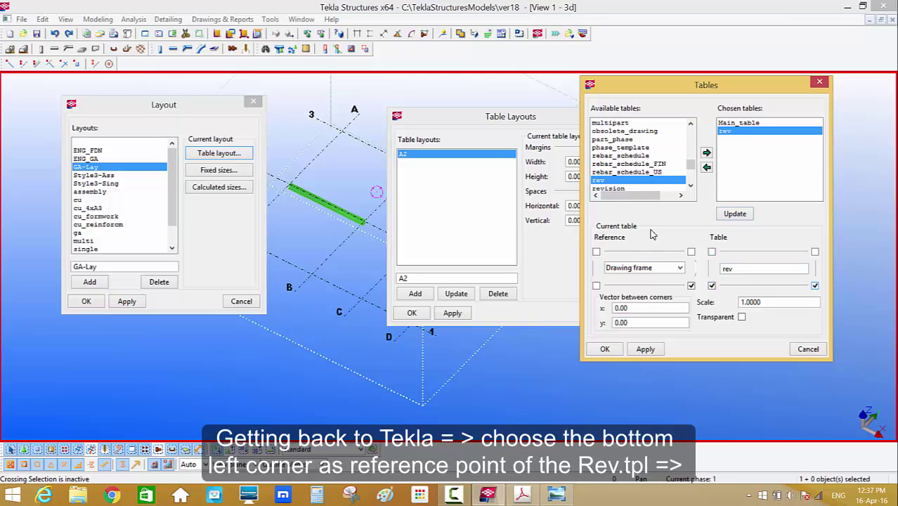
left_click(814, 285)
left_click(632, 270)
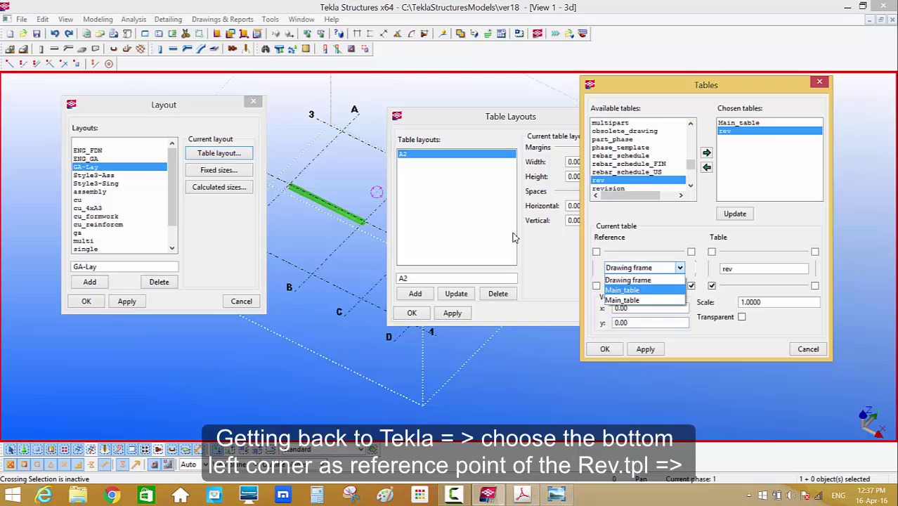
left_click(632, 289)
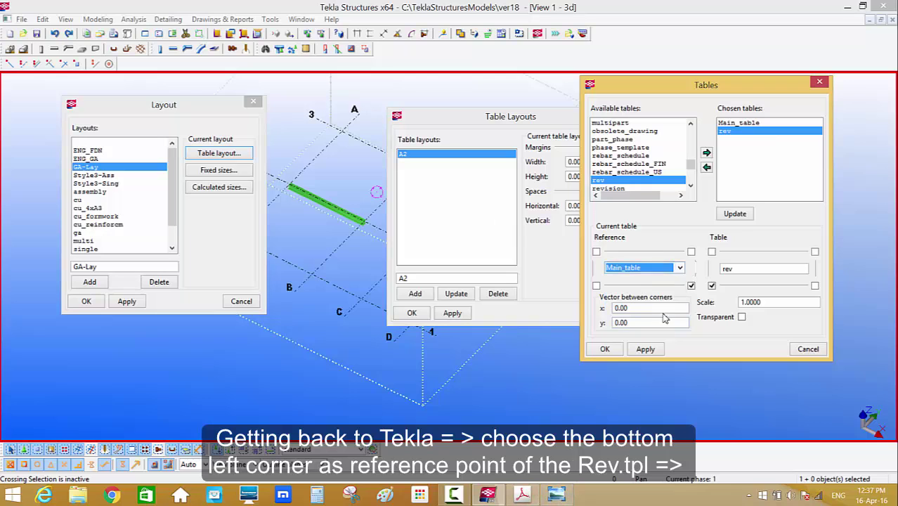
left_click(596, 252)
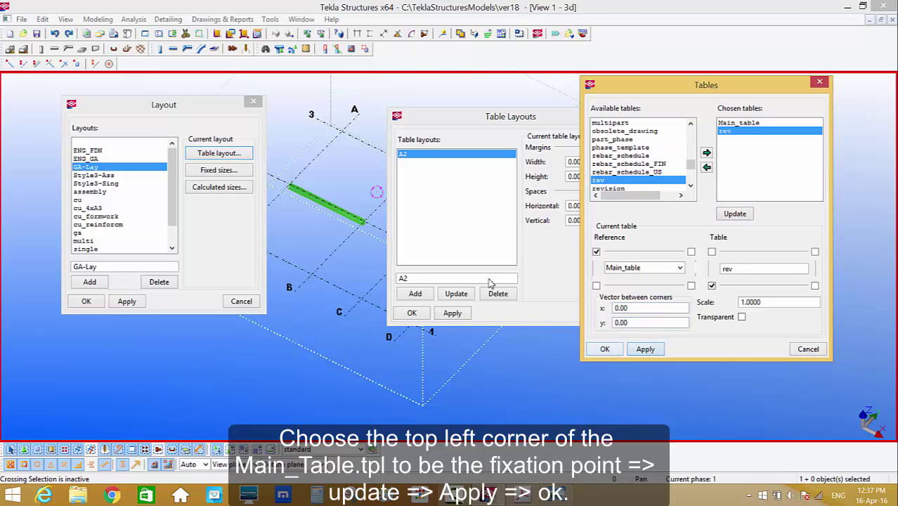
left_click(605, 348)
Update the A2 table layout, and apply and accept both it and the GA-Lay layout
left_click(457, 293)
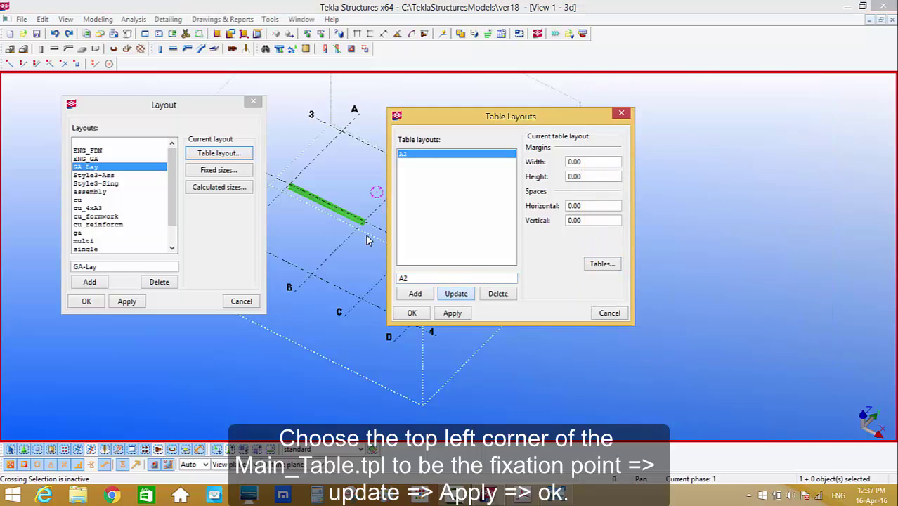
left_click(453, 316)
left_click(412, 313)
left_click(128, 302)
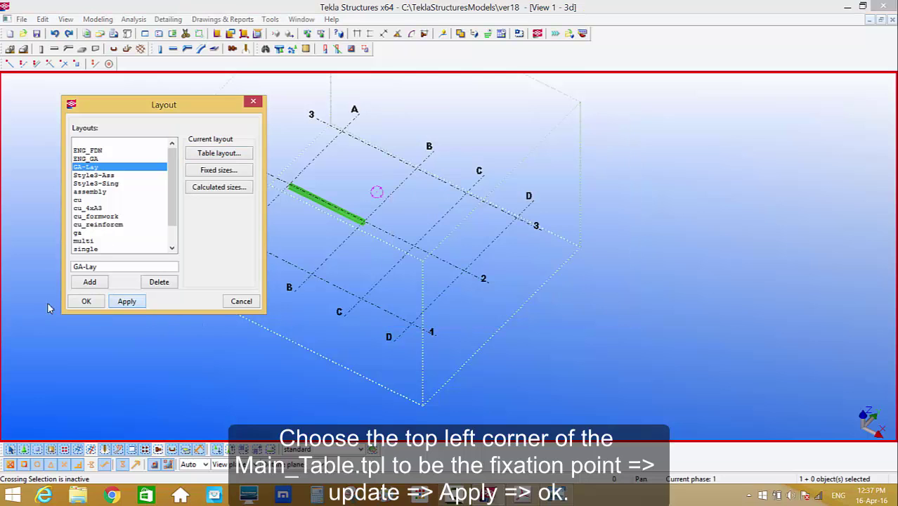
left_click(85, 300)
Create a general arrangement drawing from the 3d view using one drawing per view
right_click(634, 111)
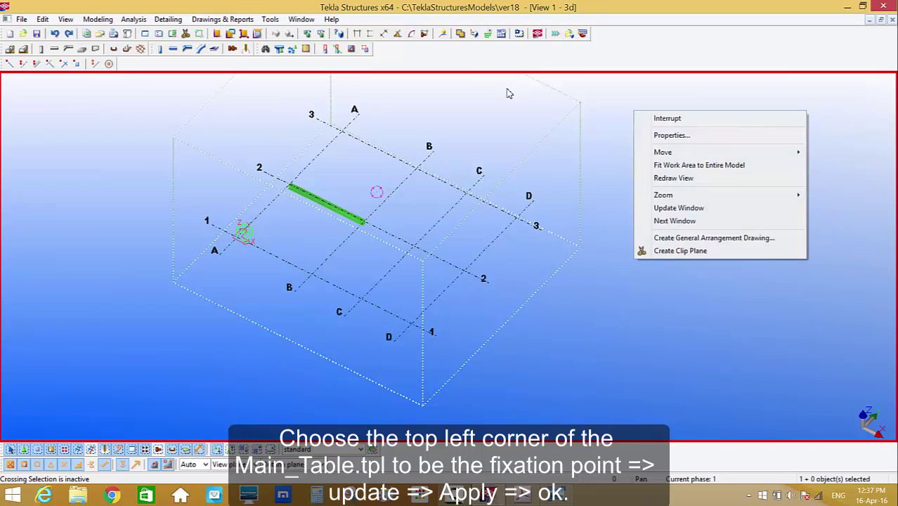
left_click(676, 237)
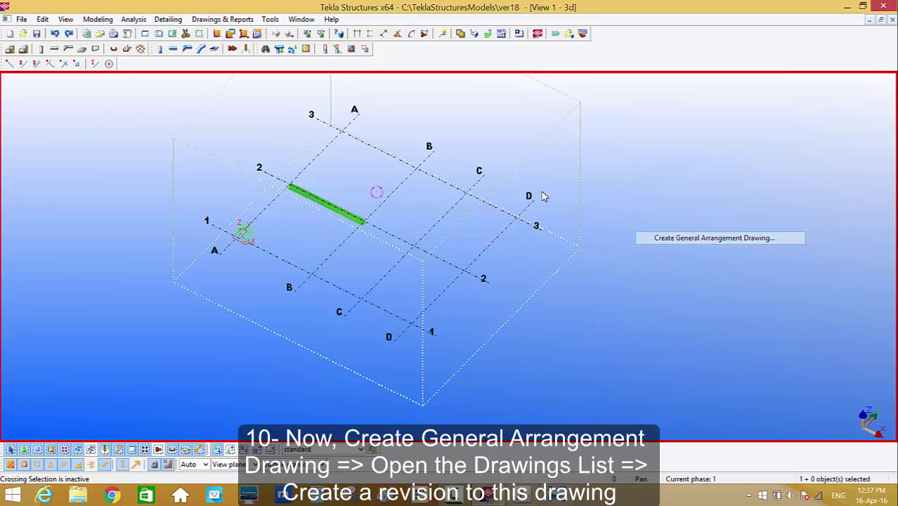
left_click(93, 281)
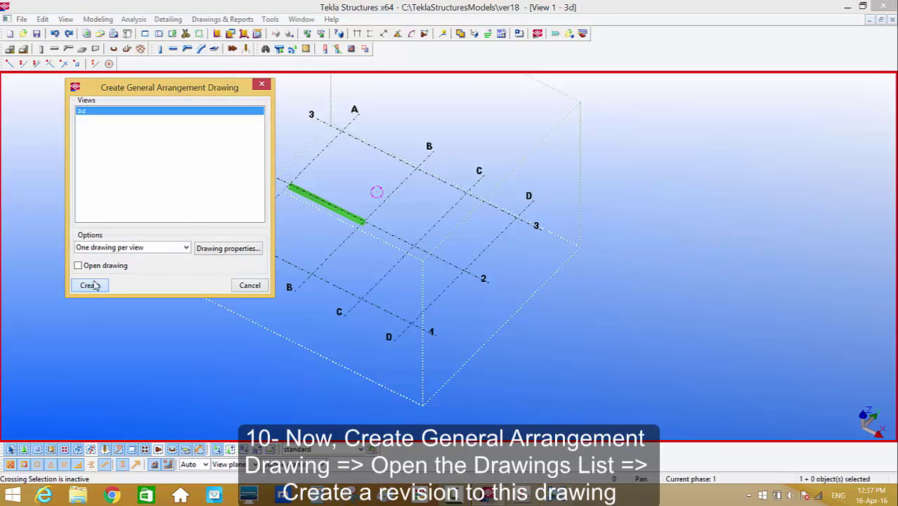
Open revision handling for the new drawing from the drawing list and enter A as the revision mark
left_click(140, 48)
key("shift+F10")
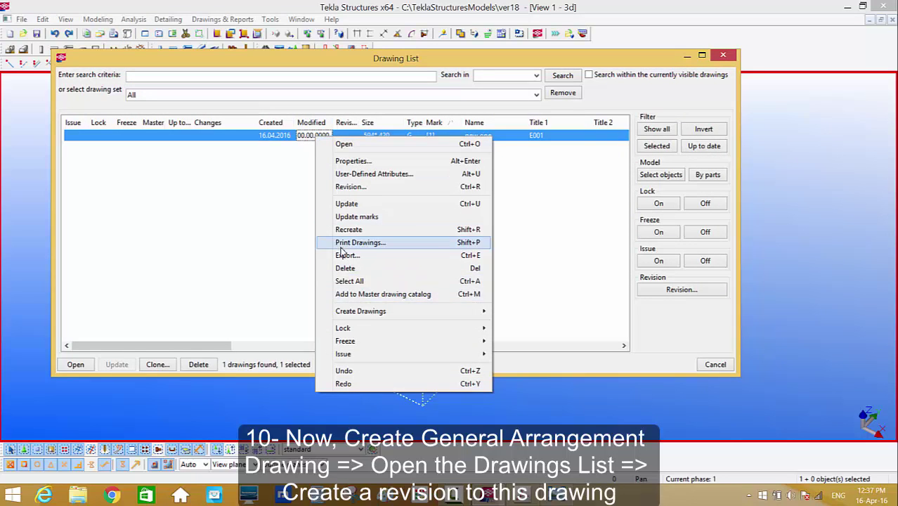
left_click(536, 243)
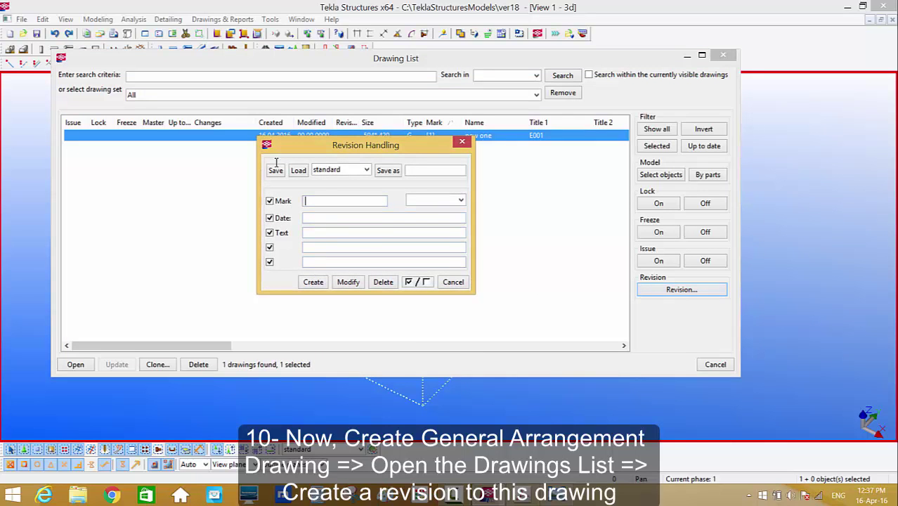
type("A")
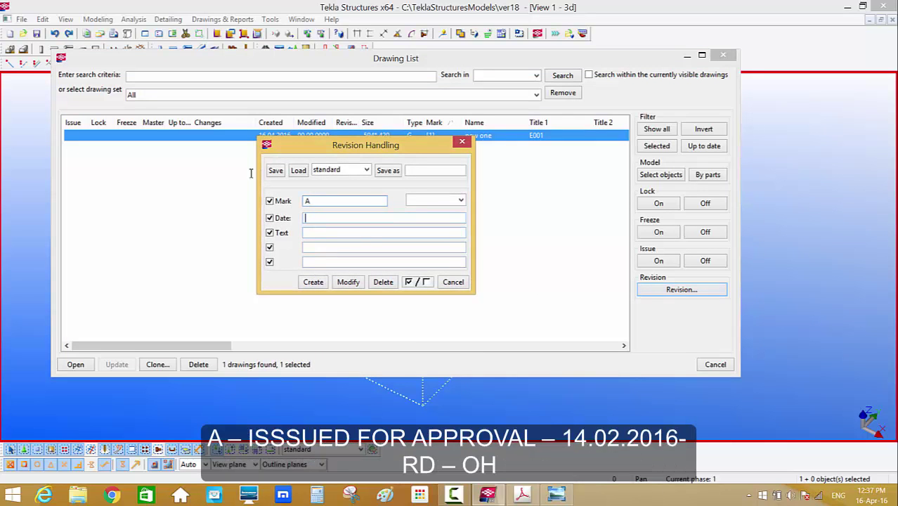
Enter ISSUED FOR APPROVAL as the revision's text, leaving the date field empty
left_click(313, 217)
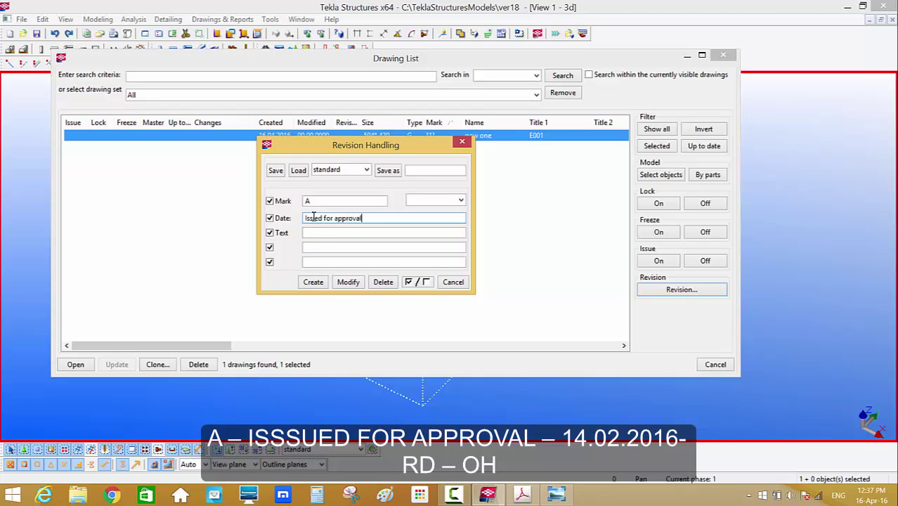
left_click_drag(380, 215, 232, 174)
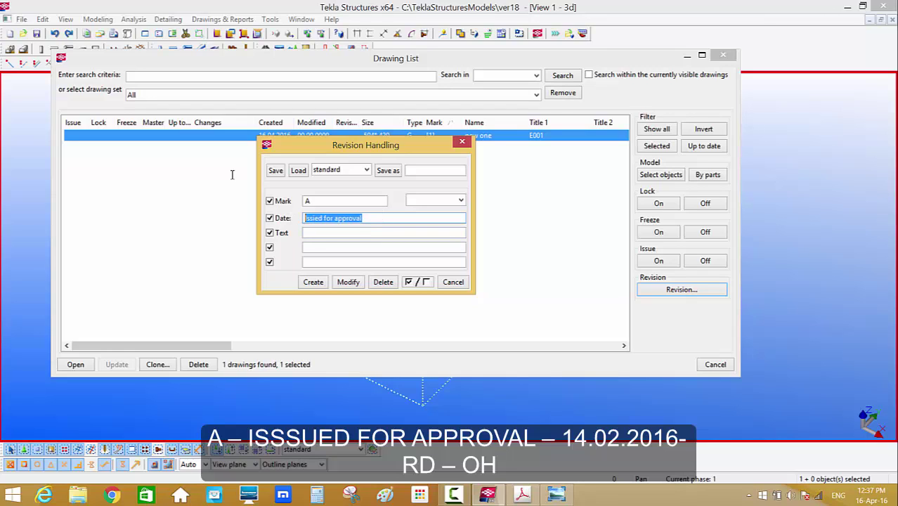
type("ISSUED FOR APPROVAL")
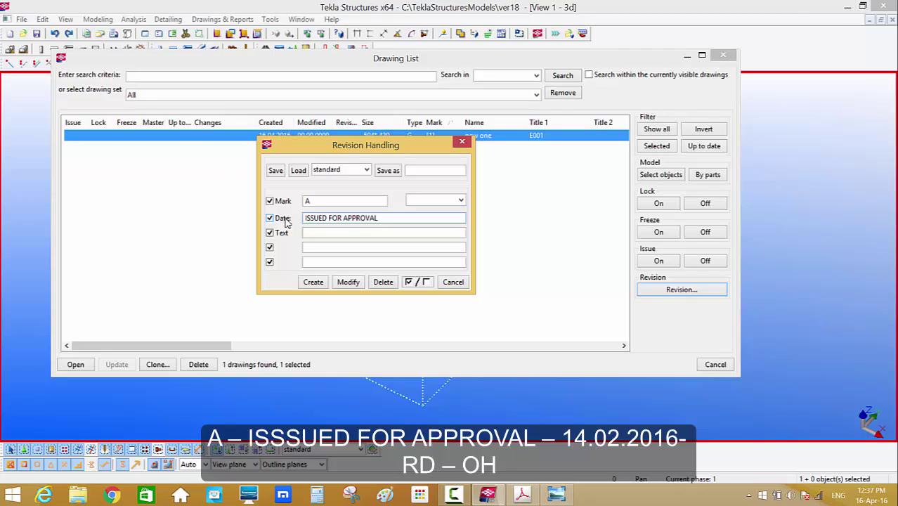
left_click(339, 232)
left_click_drag(377, 219, 302, 218)
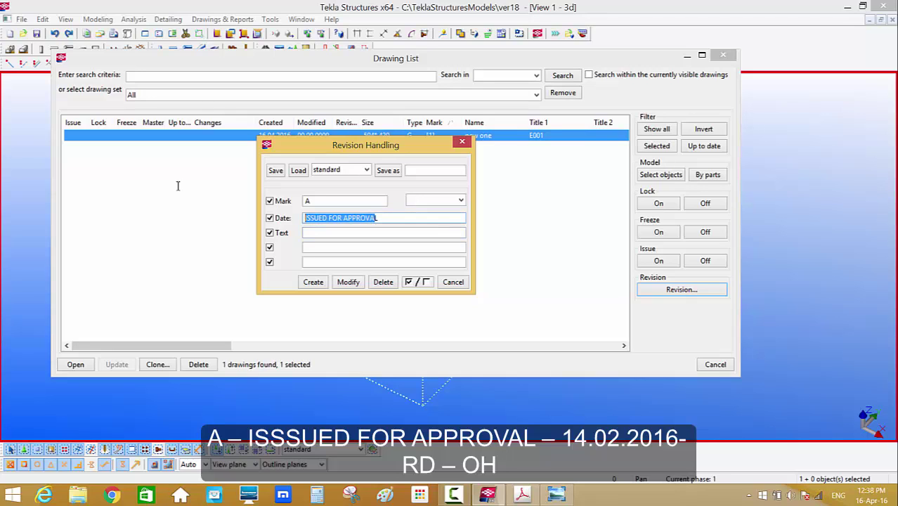
left_click(379, 219)
left_click_drag(381, 218, 263, 229)
key("ctrl+c")
key("Delete")
key("Tab")
key("ctrl+v")
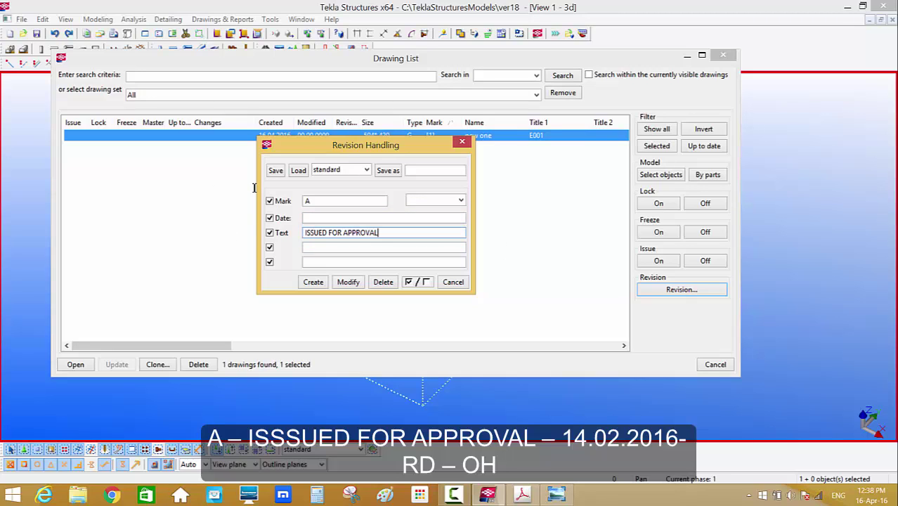
Set the revision date to 14.02.2016, enter RD and the second initials in the unlabelled fields, and create the revision
left_click(327, 217)
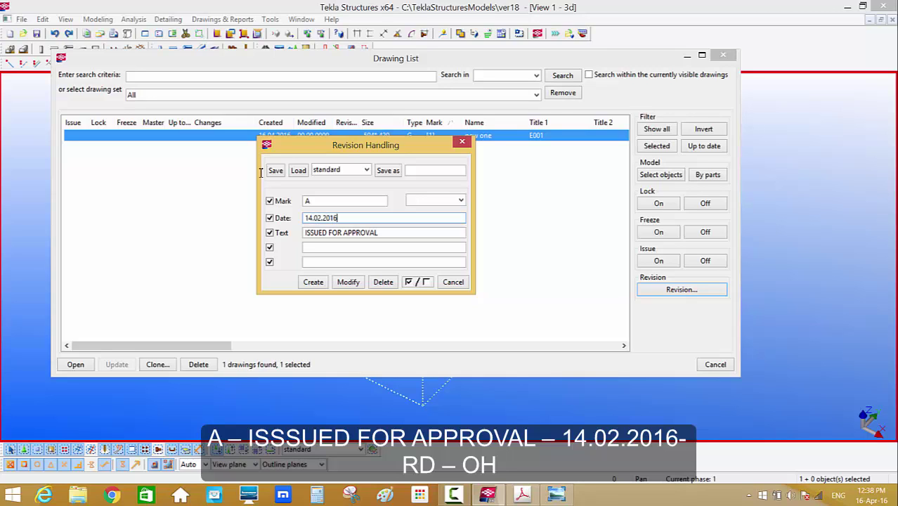
left_click(339, 247)
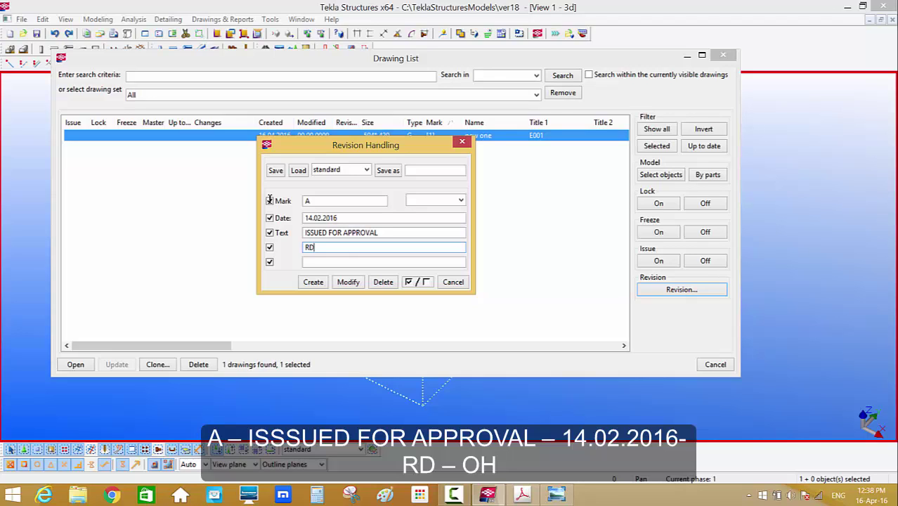
left_click(333, 262)
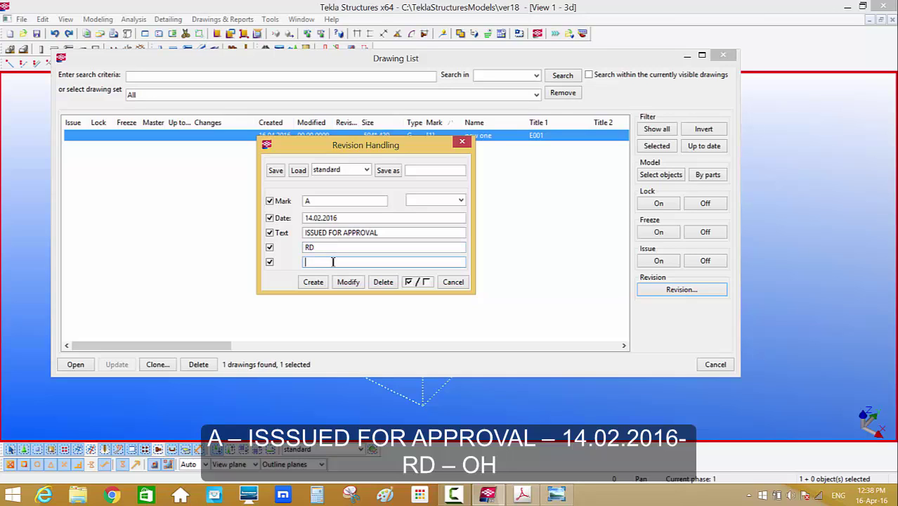
type("OA")
left_click(314, 282)
left_click(461, 141)
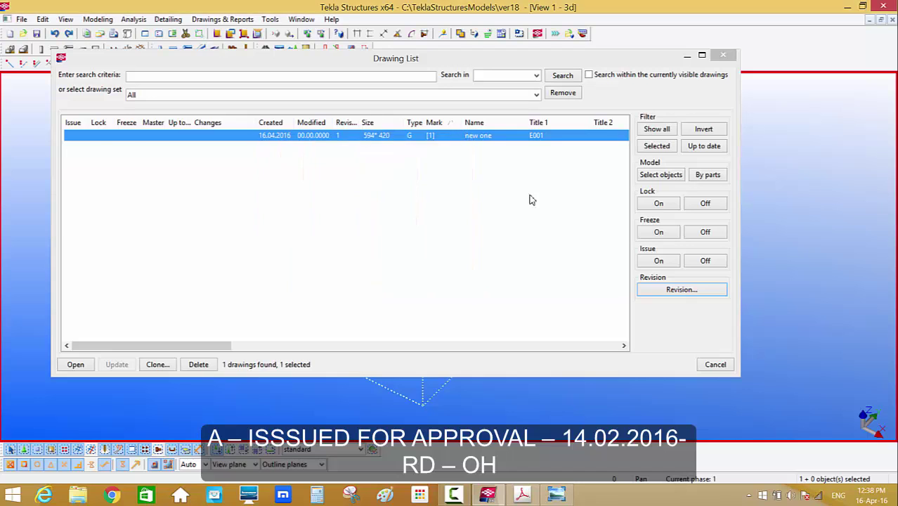
Open the new drawing's properties, set its name to 3D VIEW and Title 1 to 001, and modify the drawing
left_click(432, 136)
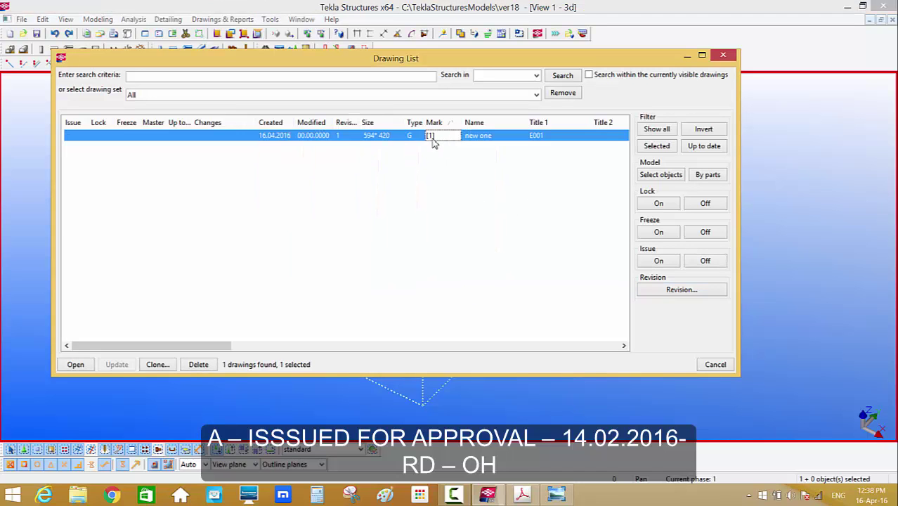
right_click(431, 138)
left_click(472, 163)
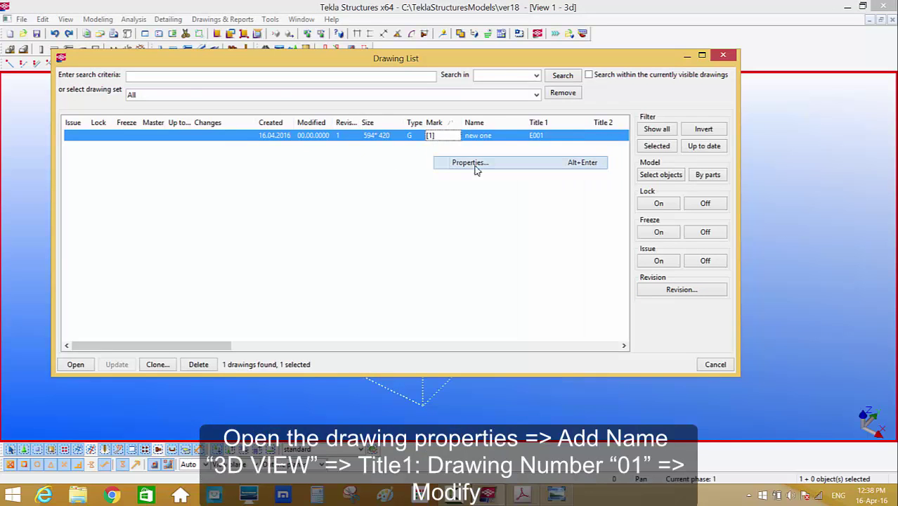
left_click_drag(284, 92, 166, 74)
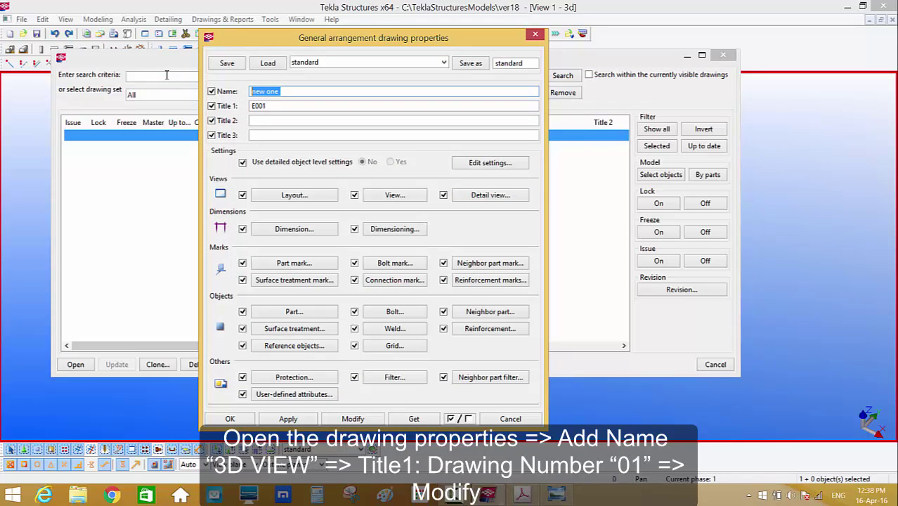
type("3D VIEW")
double_click(263, 107)
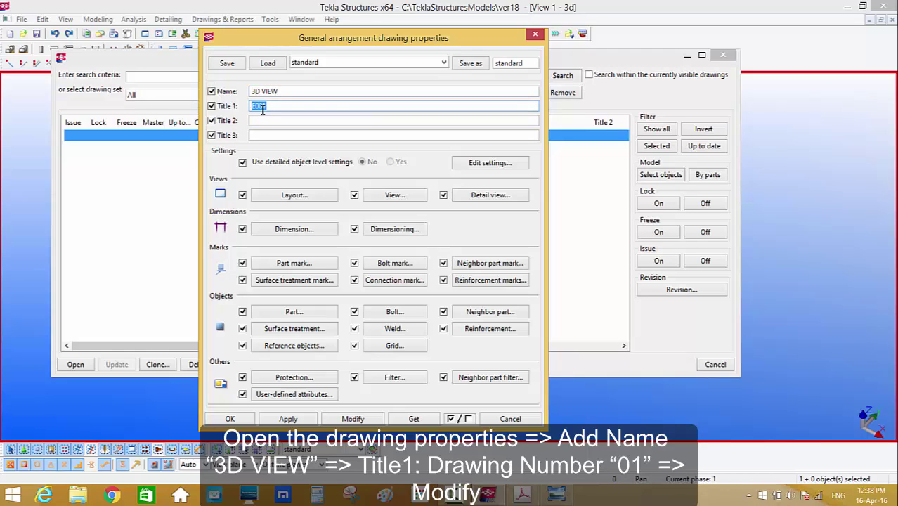
type("001")
left_click(353, 419)
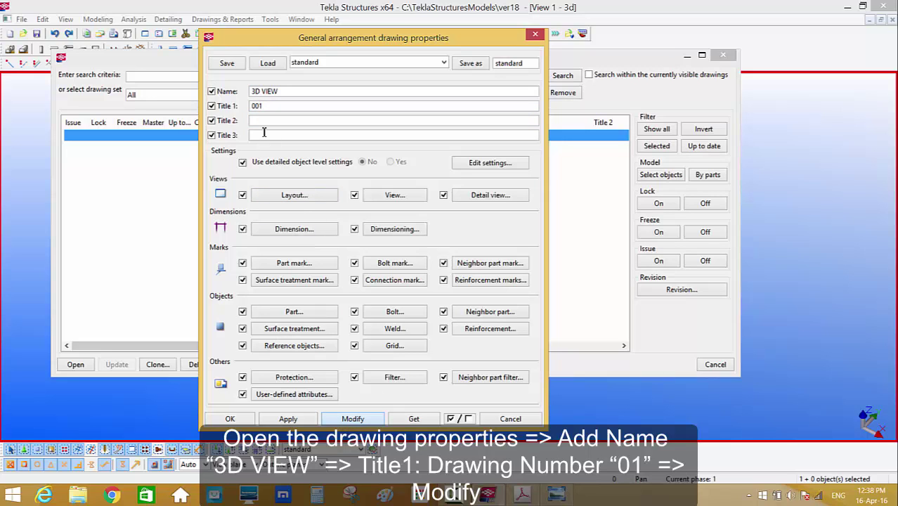
Choose GA-Lay as the layout in the drawing's layout properties
left_click(295, 200)
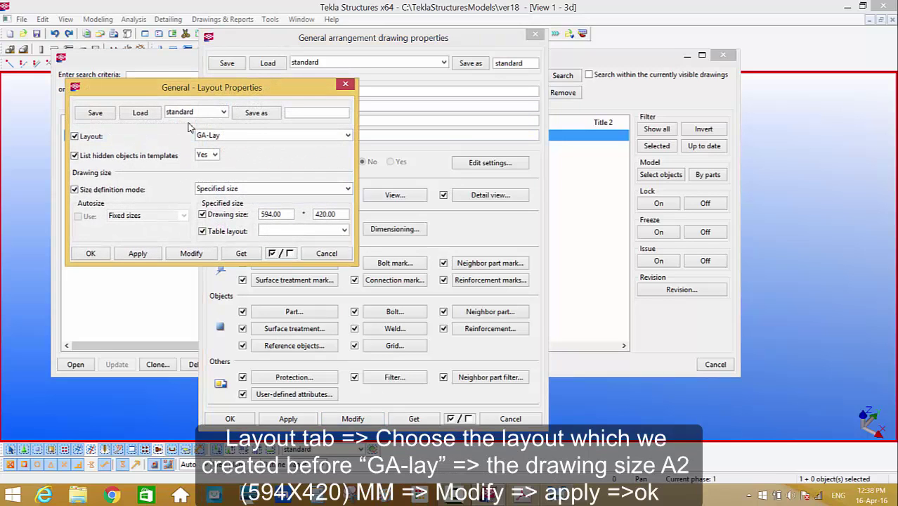
left_click(215, 139)
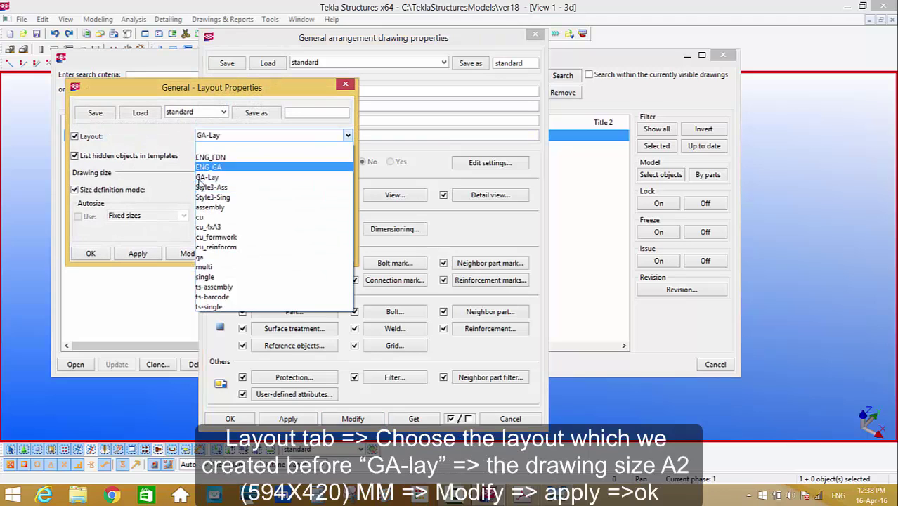
left_click(207, 177)
Check the specified drawing size against the A2 dimensions in the paper-size image in Windows Photo Viewer, and return to the layout properties
left_click(276, 214)
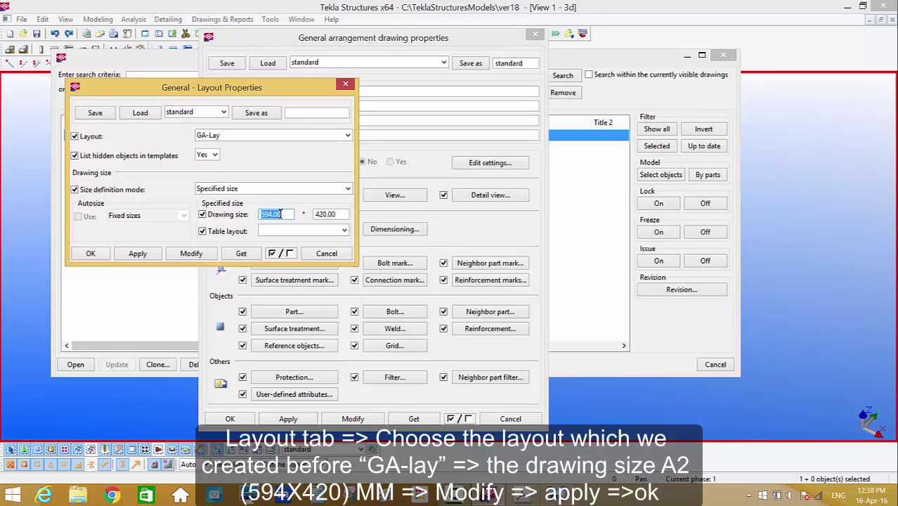
key("Tab")
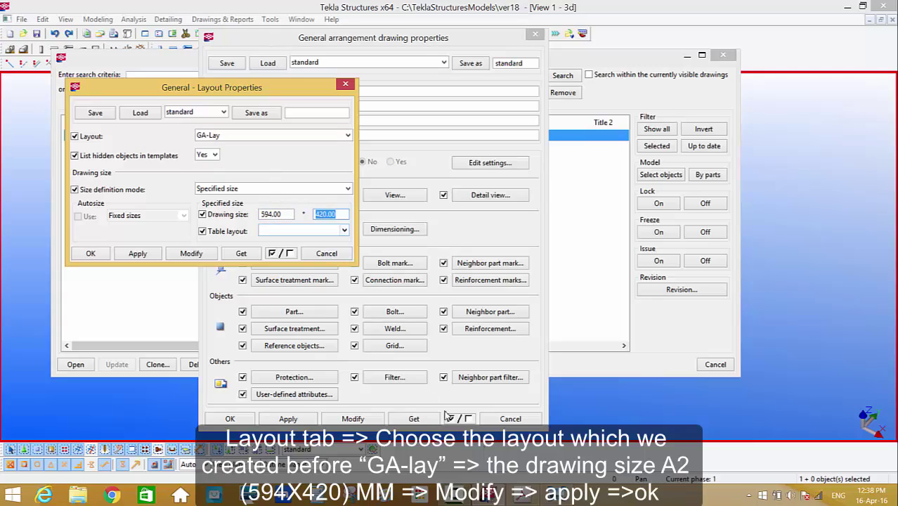
key("super")
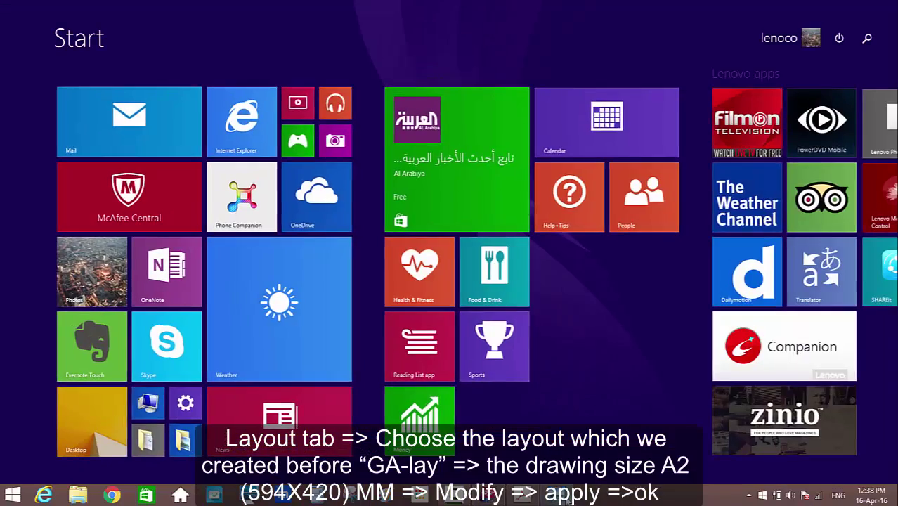
key("super")
key("alt+Tab")
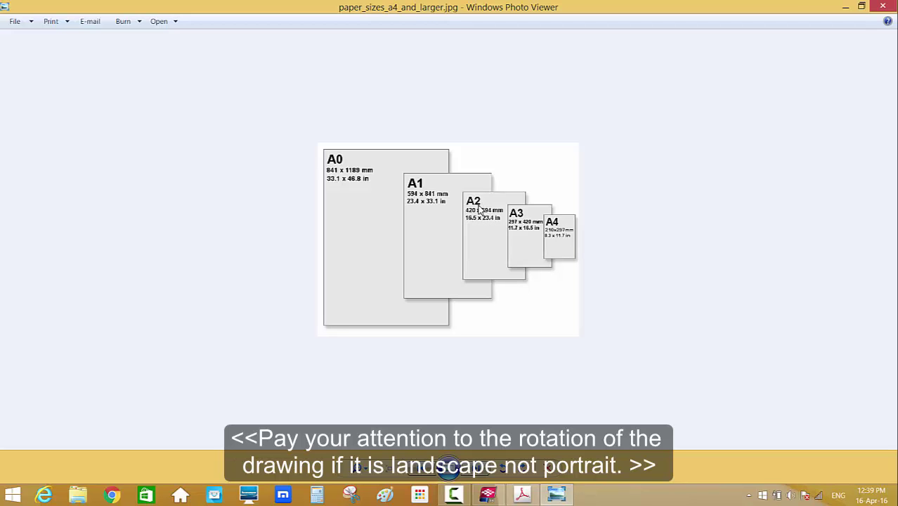
left_click(843, 7)
key("shift+Tab")
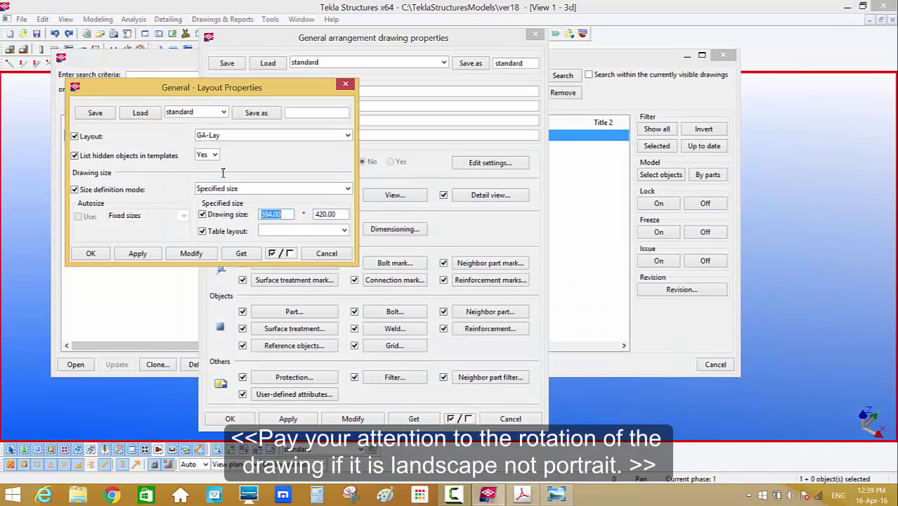
key("Tab")
Set the table layout to A2, modify the drawing with it, and close the layout and drawing properties
left_click(312, 232)
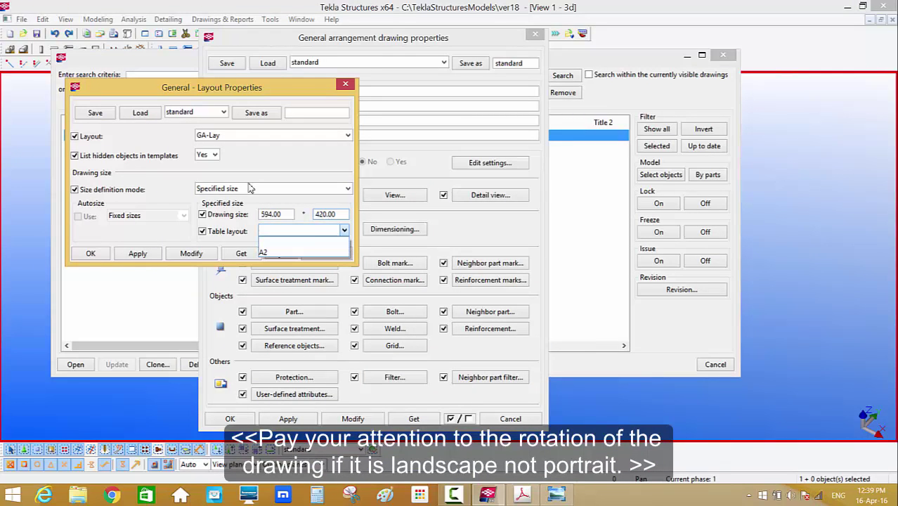
left_click(291, 254)
left_click(191, 253)
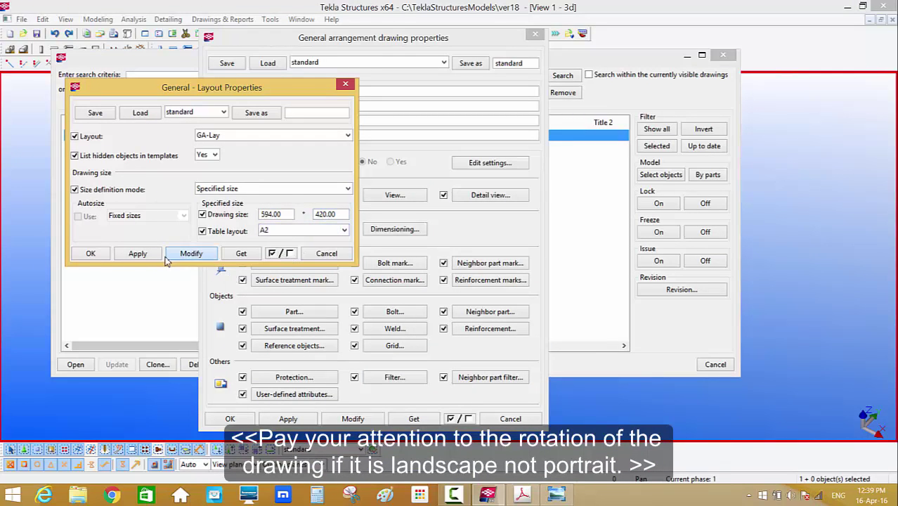
left_click(92, 254)
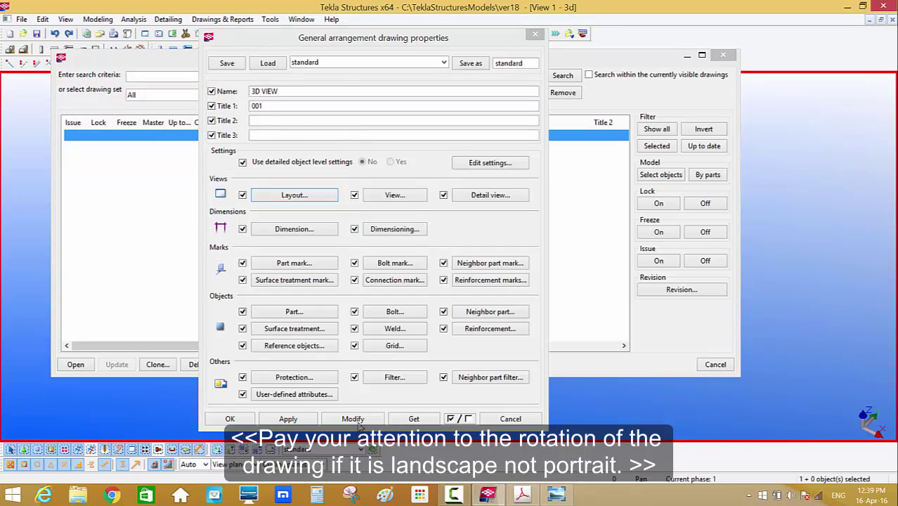
left_click(230, 419)
Review the object, designer and date fields in the project properties, and apply them
left_click(22, 19)
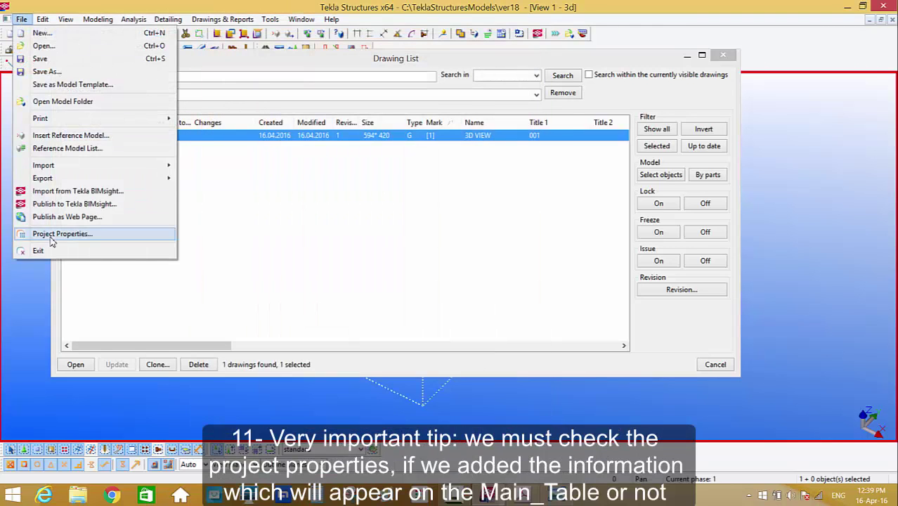
left_click(50, 236)
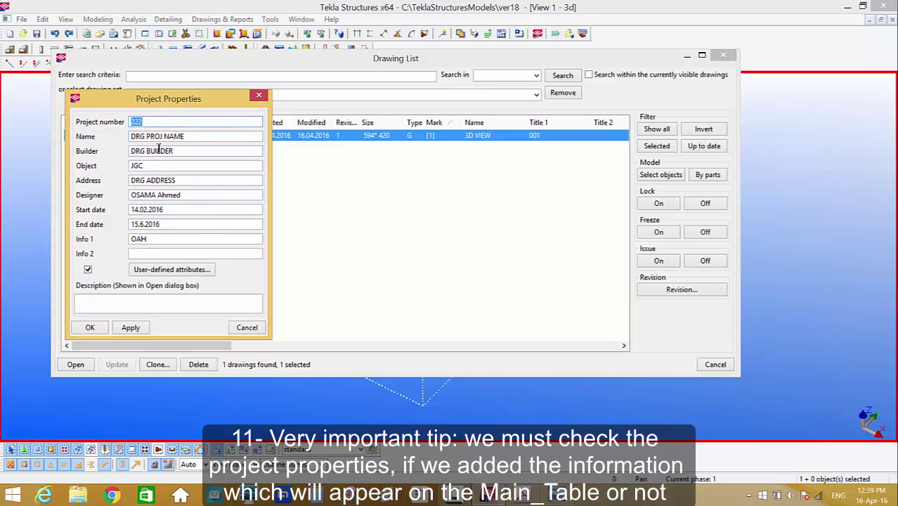
double_click(148, 165)
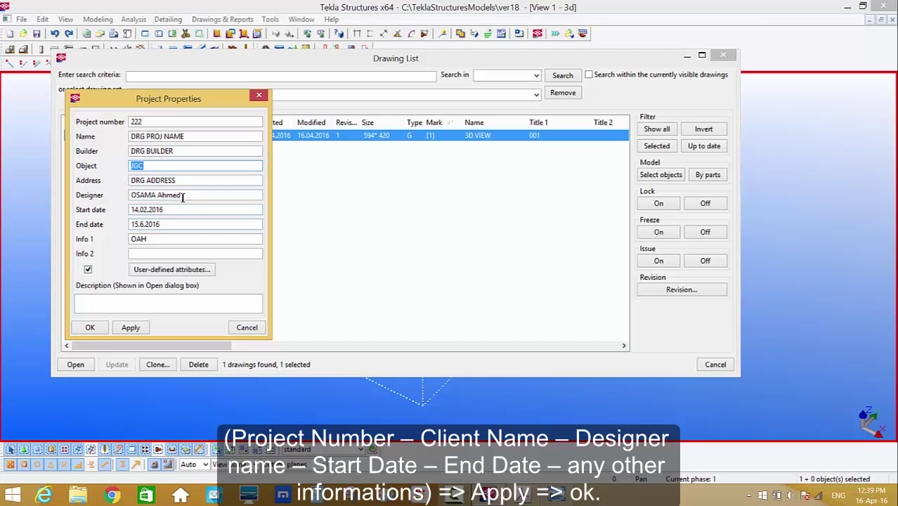
left_click_drag(181, 197, 41, 154)
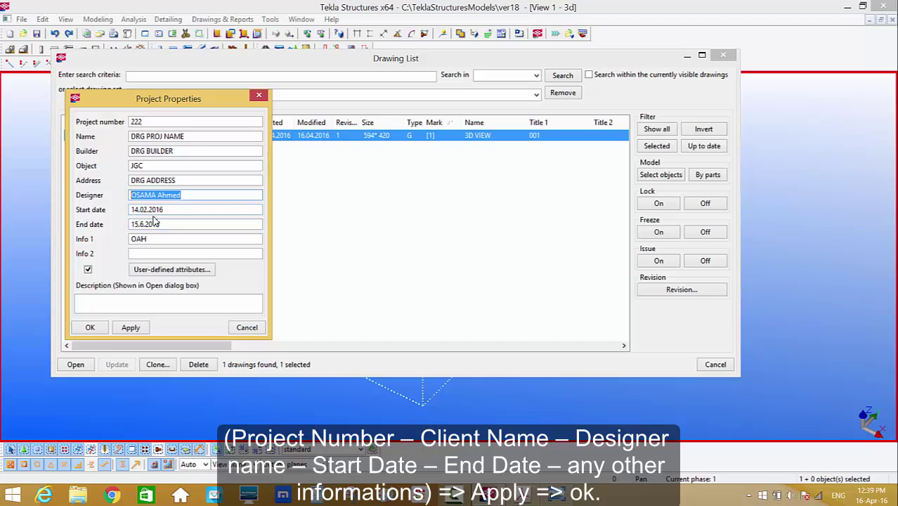
left_click(131, 210)
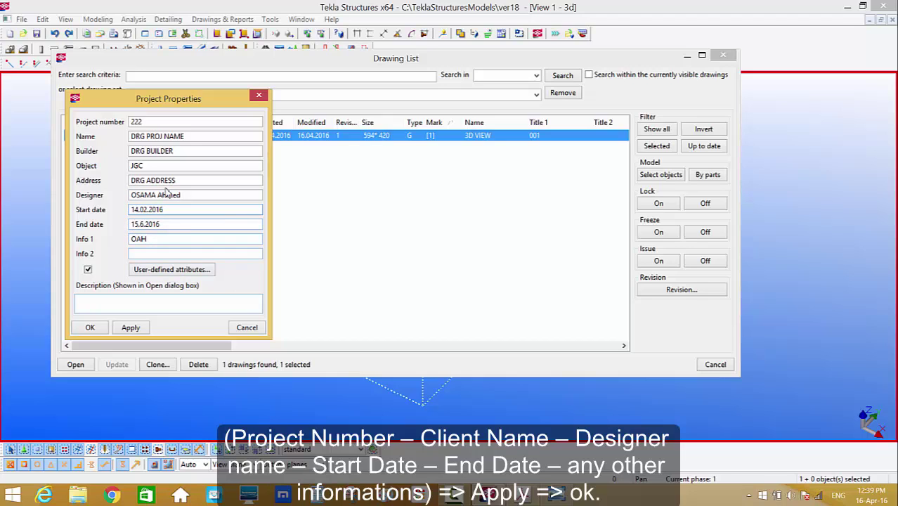
left_click(129, 327)
left_click(95, 330)
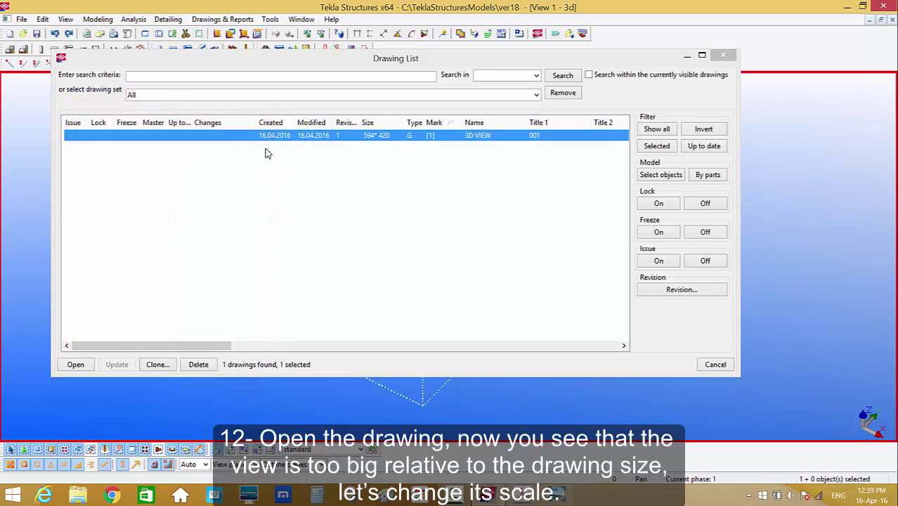
Open the 3D VIEW drawing from the drawing list and minimize the list
double_click(254, 138)
left_click(686, 55)
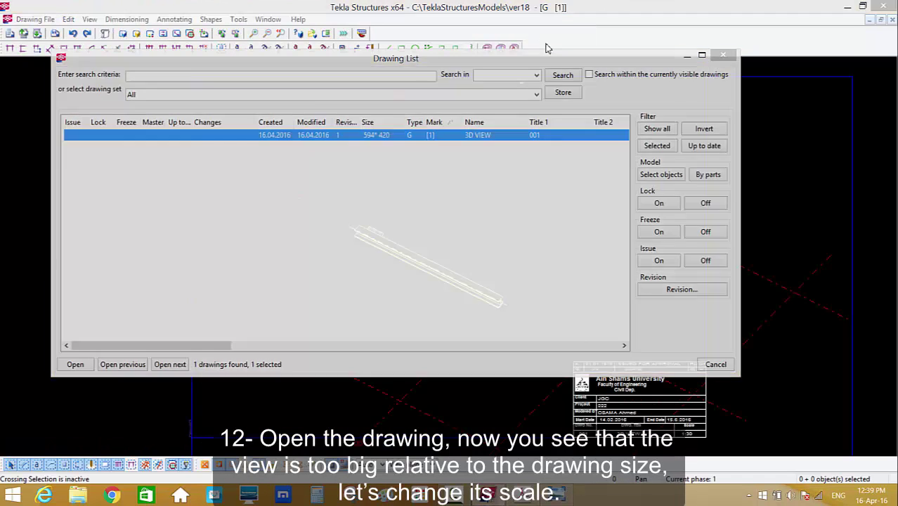
scroll(522, 140, "down", 1)
scroll(456, 116, "up", 1)
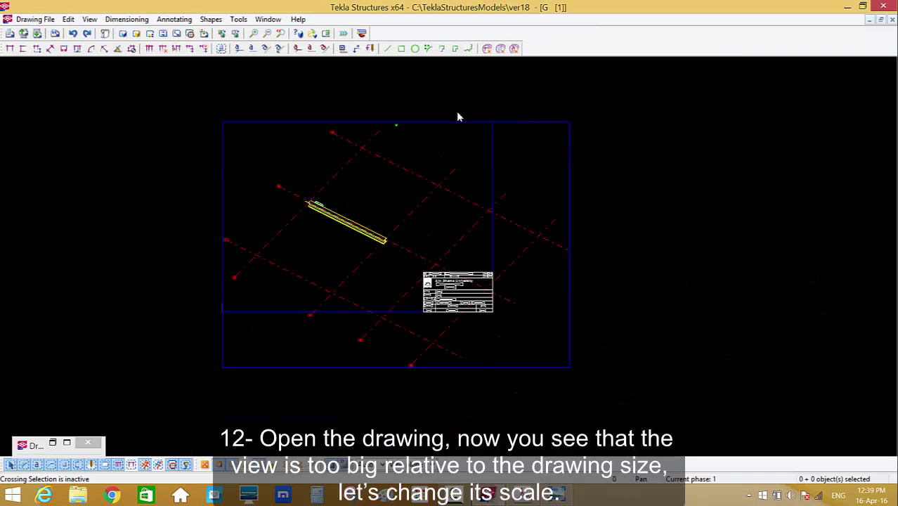
Set the drawing view's scale to 1/120 in its view properties and modify the view
left_click(456, 115)
double_click(455, 127)
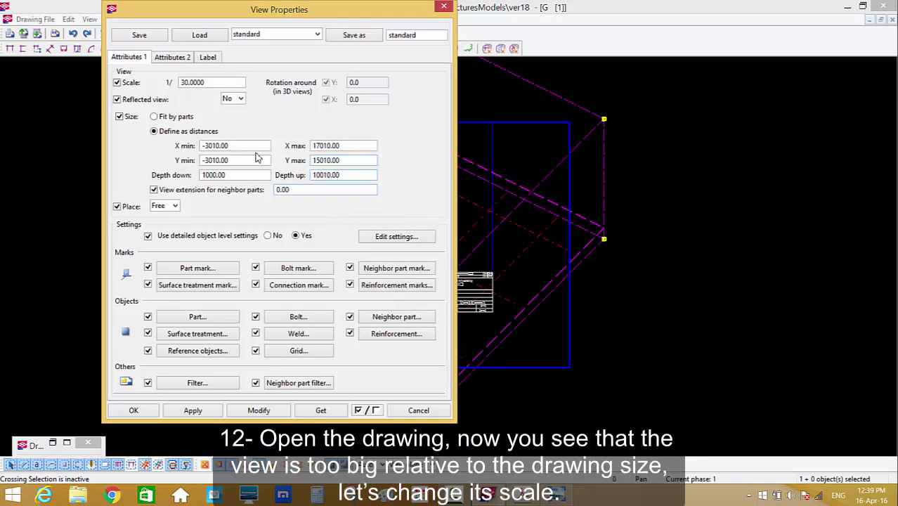
left_click_drag(181, 83, 204, 82)
type("120")
left_click(258, 409)
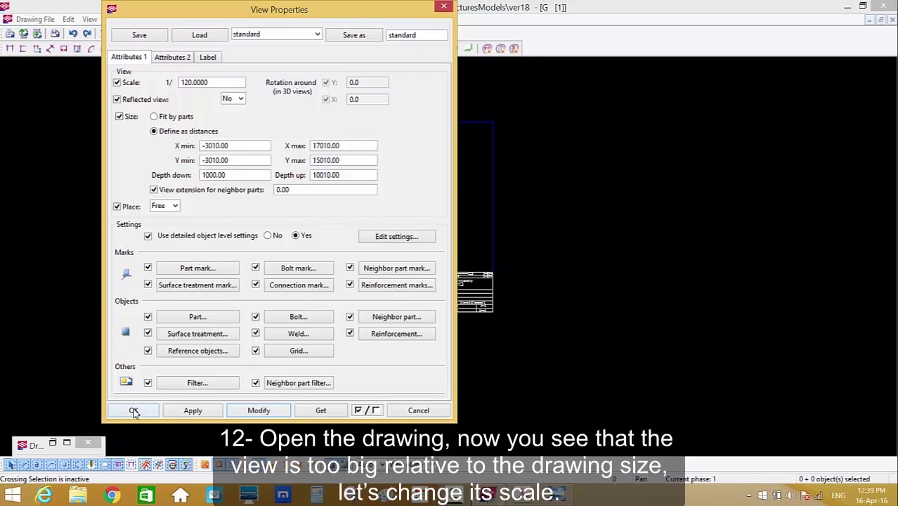
left_click(134, 412)
Reopen the 3D VIEW drawing from the drawing list, keeping the changes, and maximize its window
left_click(53, 443)
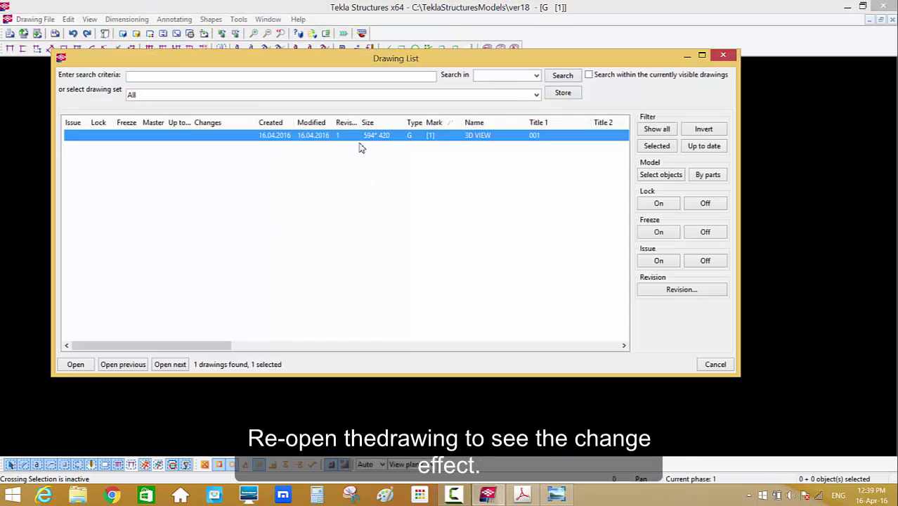
double_click(281, 135)
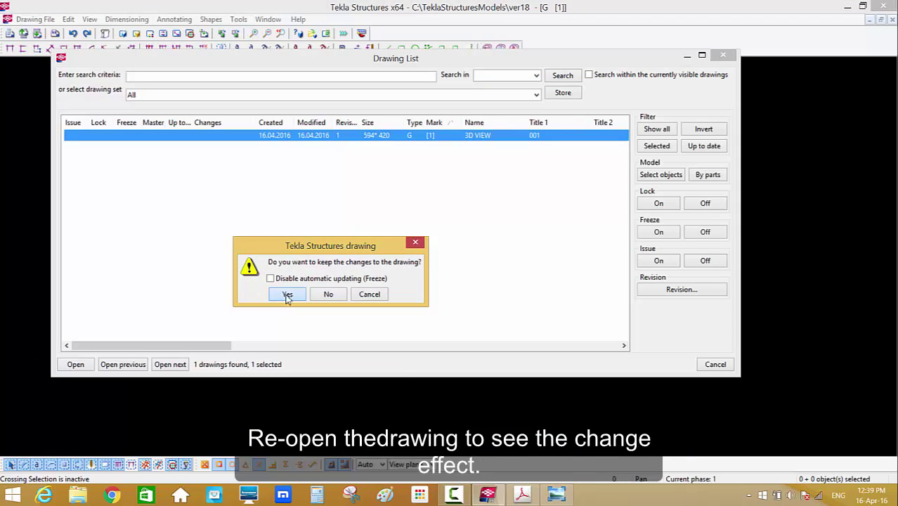
left_click(286, 295)
left_click(686, 54)
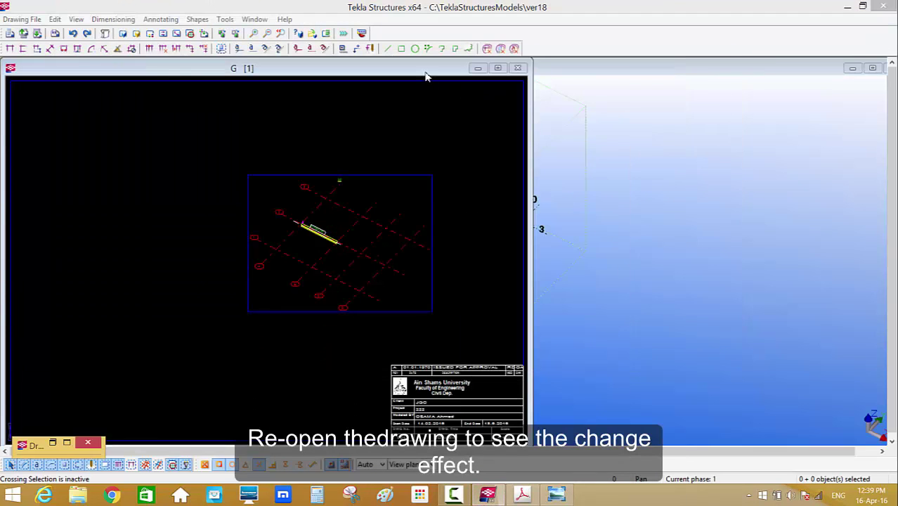
double_click(425, 71)
Examine the revision row and the client, project, date, drawing number, title and scale entries in the drawing's title block
scroll(426, 164, "down", 2)
scroll(566, 295, "up", 5)
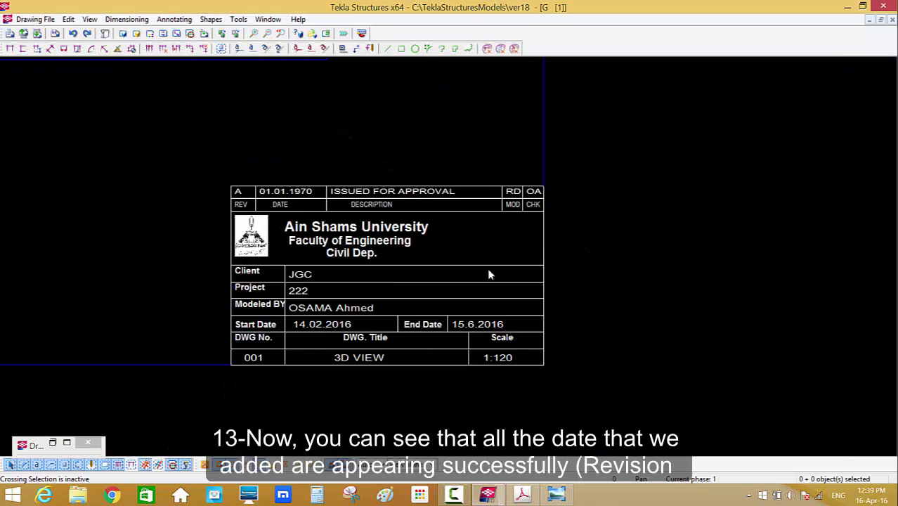
scroll(450, 197, "up", 2)
scroll(361, 200, "down", 1)
scroll(258, 177, "up", 2)
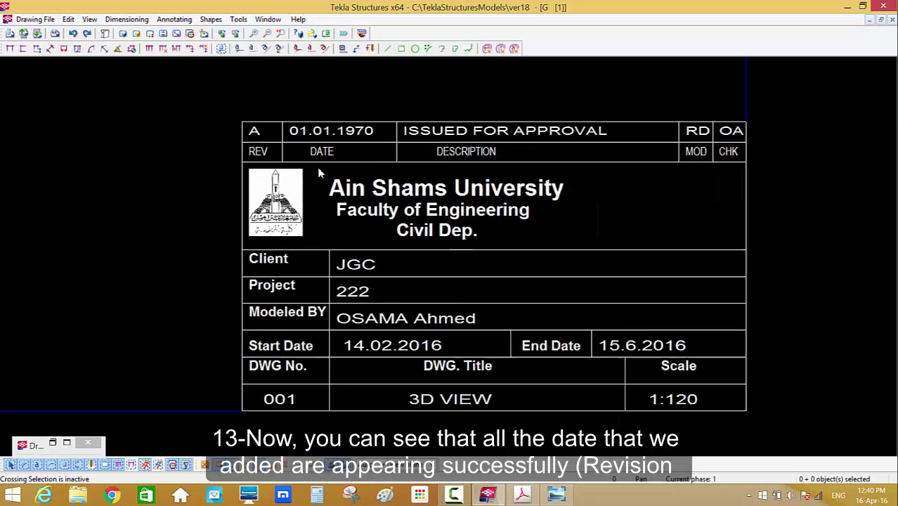
scroll(320, 172, "down", 1)
scroll(425, 152, "up", 1)
scroll(527, 153, "down", 1)
scroll(618, 149, "up", 1)
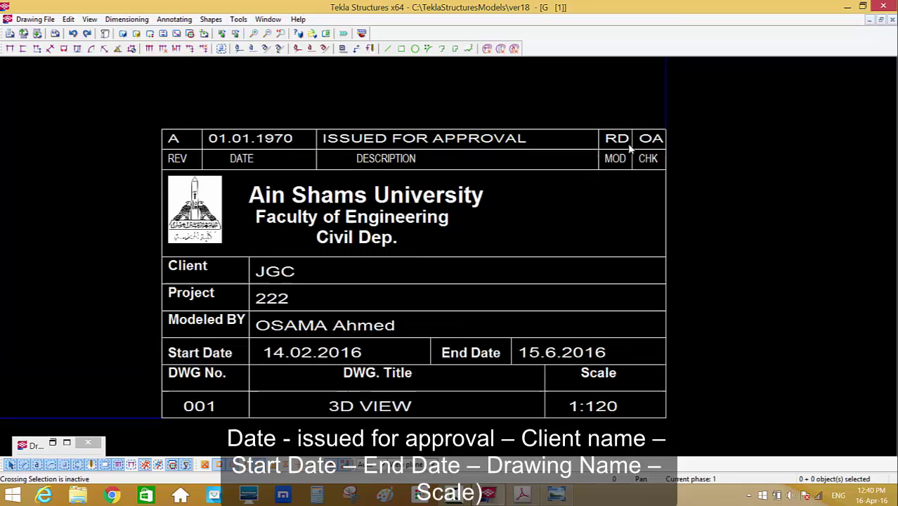
scroll(632, 144, "down", 2)
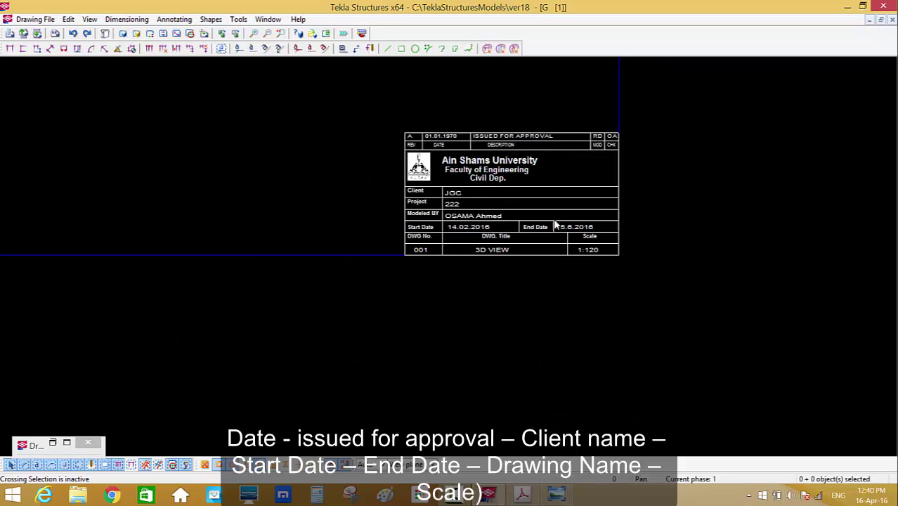
scroll(555, 225, "up", 4)
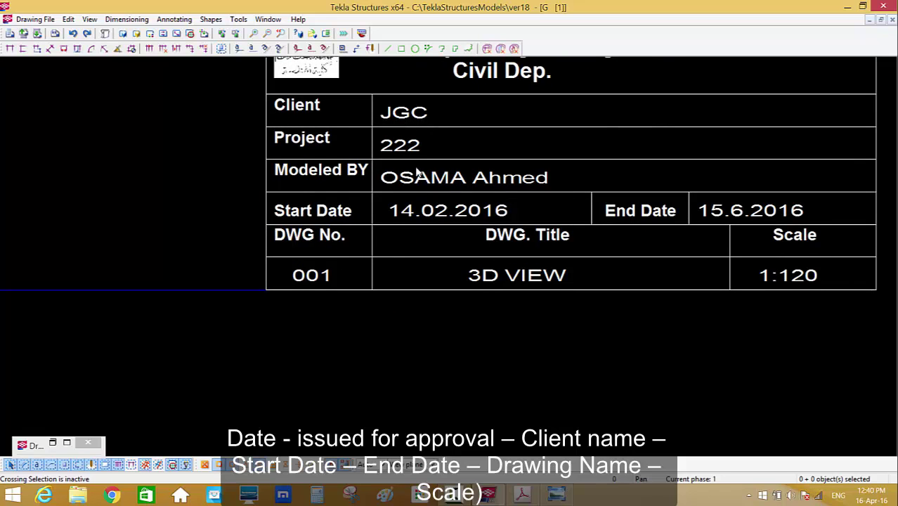
scroll(335, 183, "down", 2)
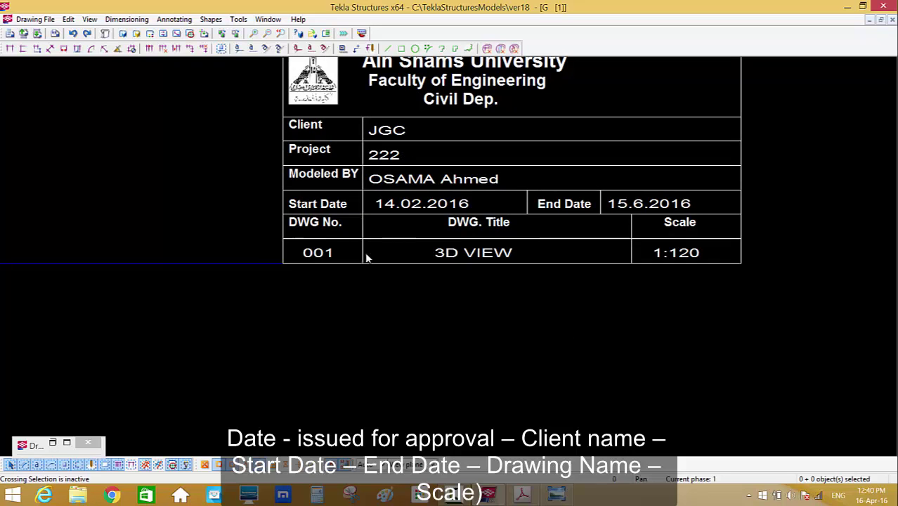
scroll(379, 254, "up", 2)
scroll(450, 279, "down", 2)
scroll(492, 278, "up", 1)
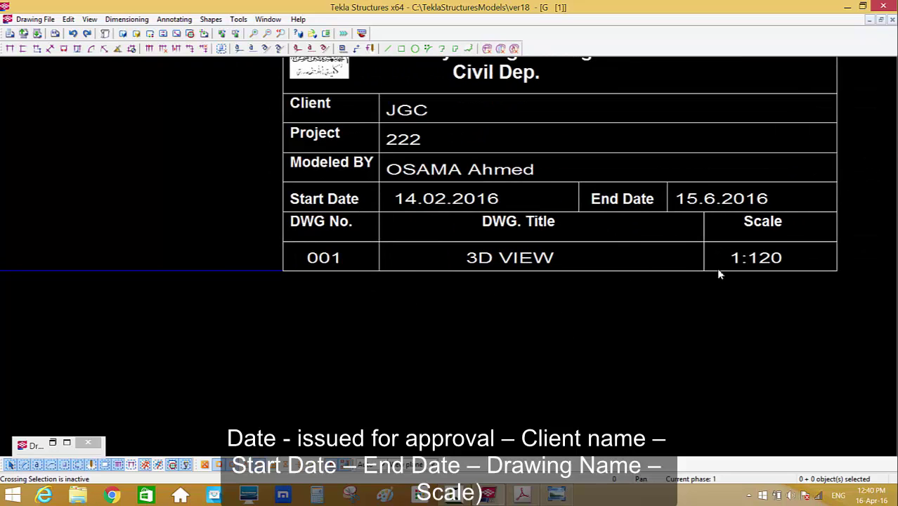
Examine the drawing sheet as a whole, checking how the 3D view and the title block sit inside the frame
scroll(778, 264, "down", 1)
scroll(490, 263, "down", 3)
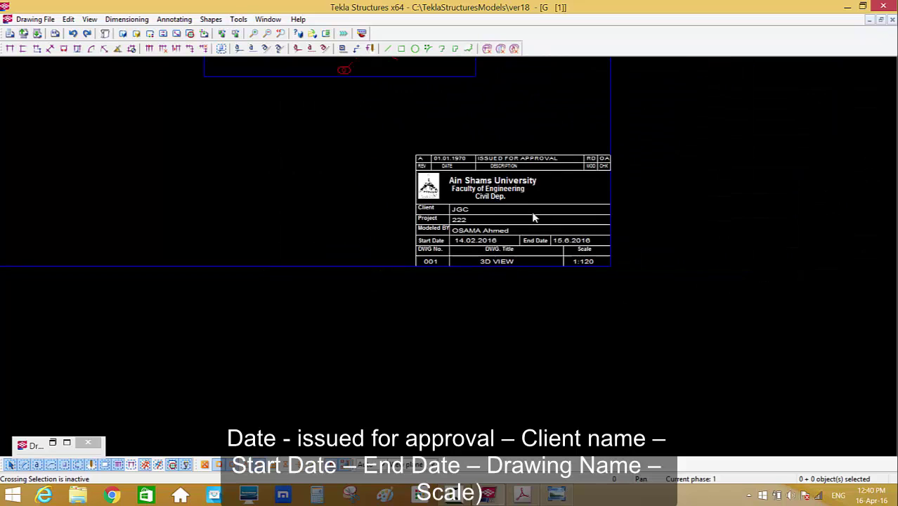
scroll(511, 175, "down", 1)
scroll(618, 189, "up", 3)
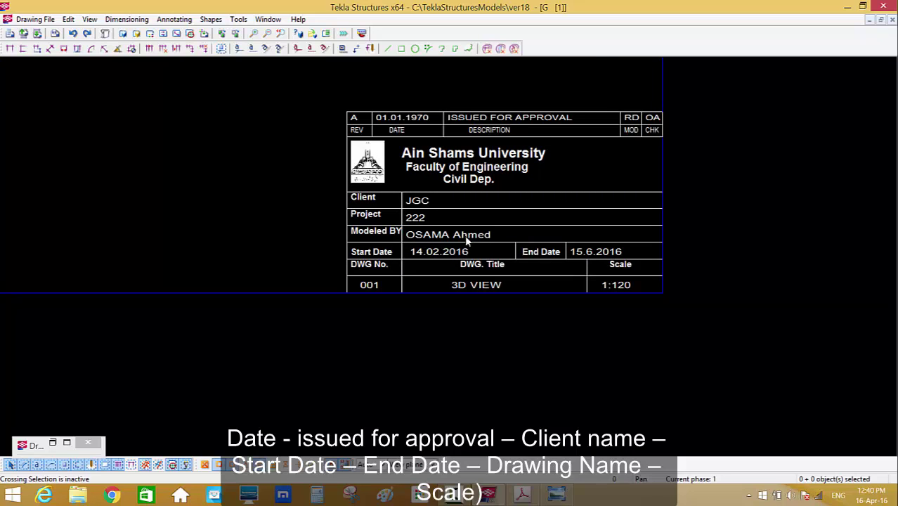
scroll(465, 235, "up", 1)
scroll(503, 238, "down", 5)
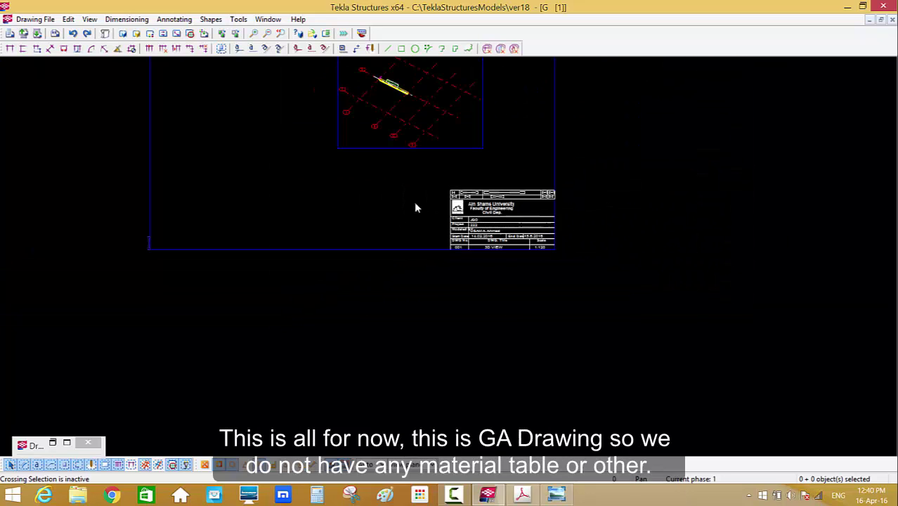
scroll(413, 236, "down", 1)
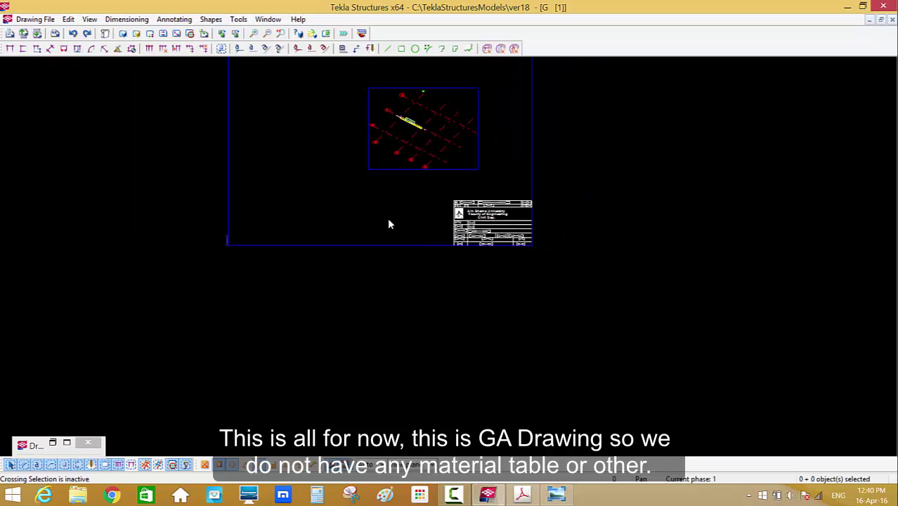
scroll(305, 223, "up", 1)
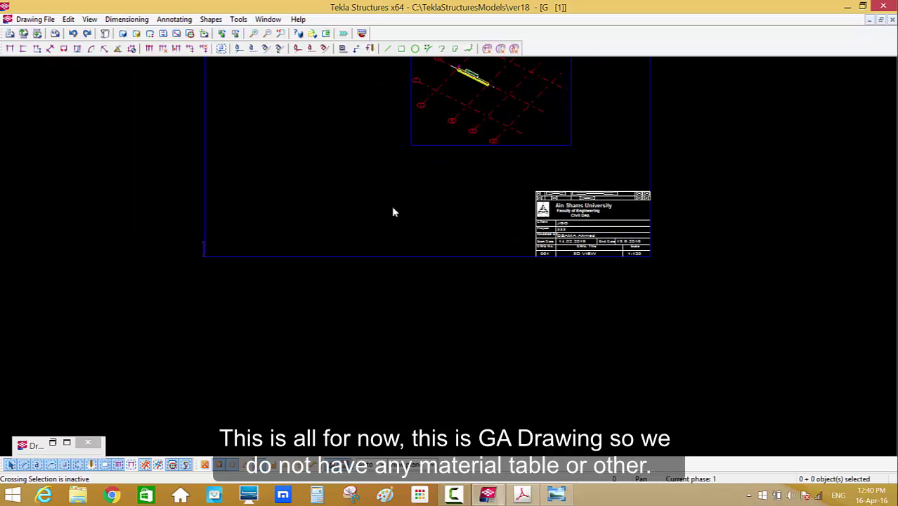
scroll(393, 211, "down", 1)
Examine the title block's university logo and heading beside it at close range
scroll(444, 220, "up", 1)
scroll(560, 243, "up", 1)
scroll(597, 254, "up", 1)
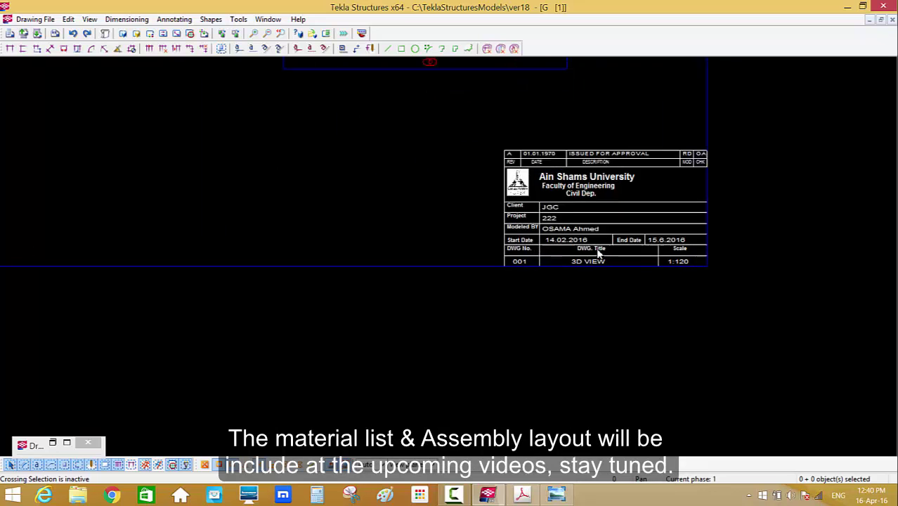
scroll(545, 176, "up", 1)
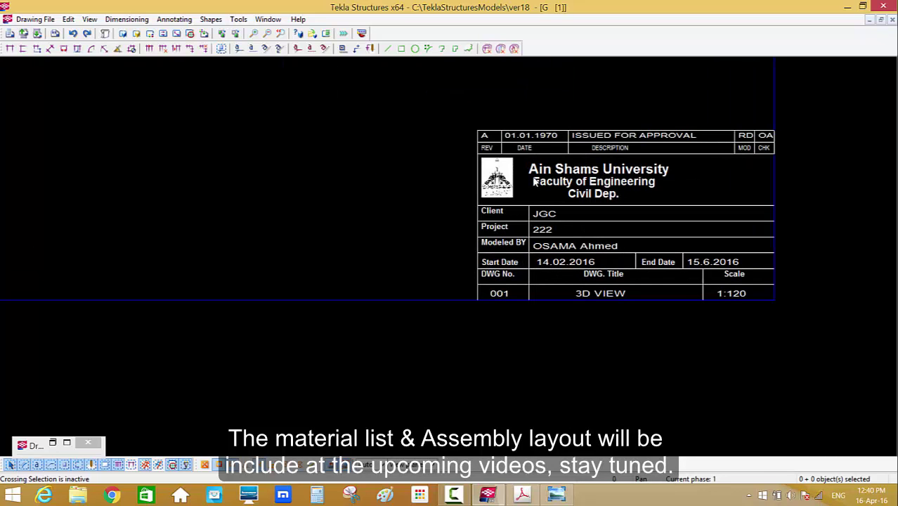
scroll(534, 182, "up", 2)
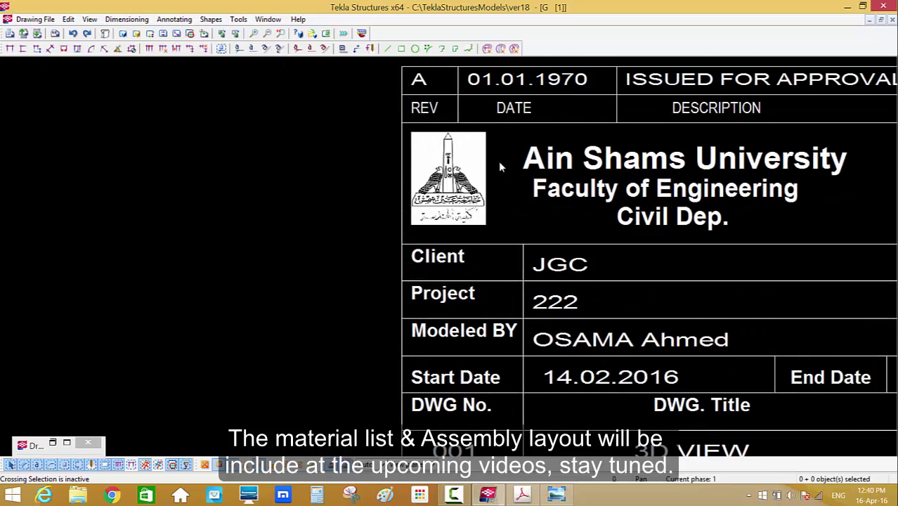
scroll(463, 173, "up", 2)
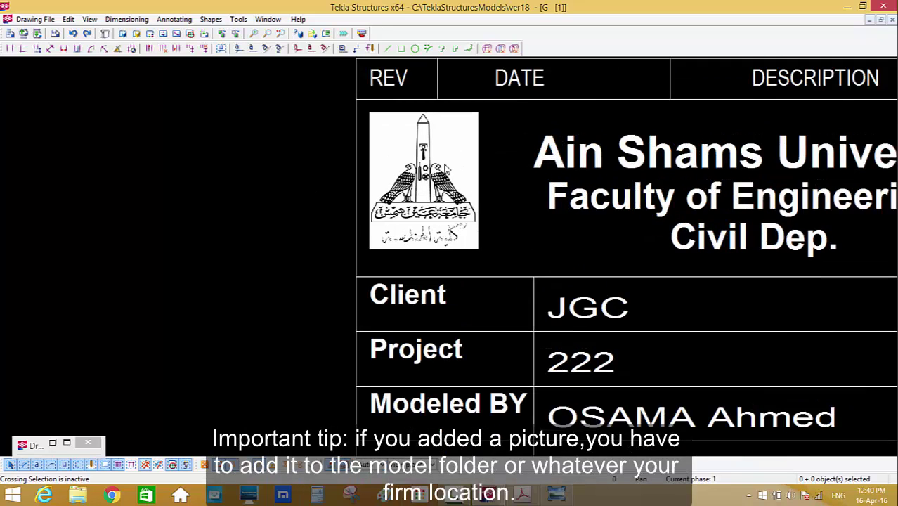
scroll(421, 179, "up", 1)
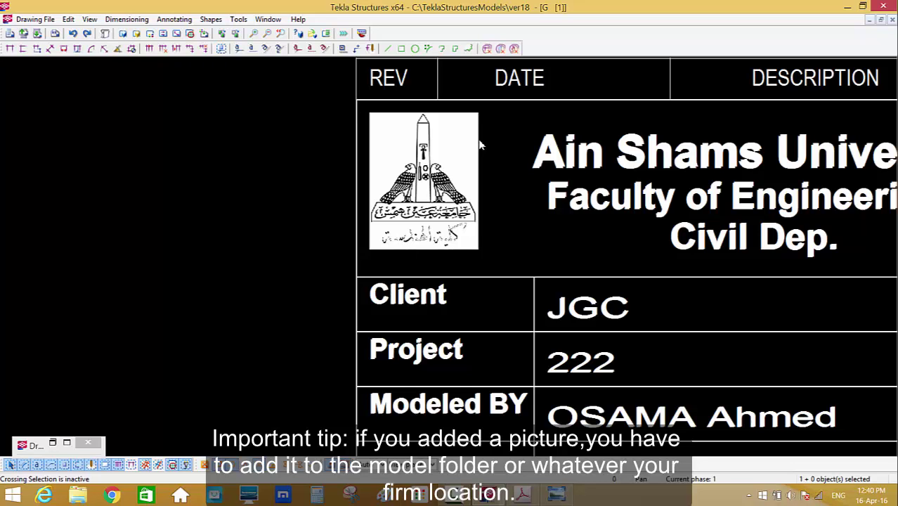
scroll(541, 137, "down", 4)
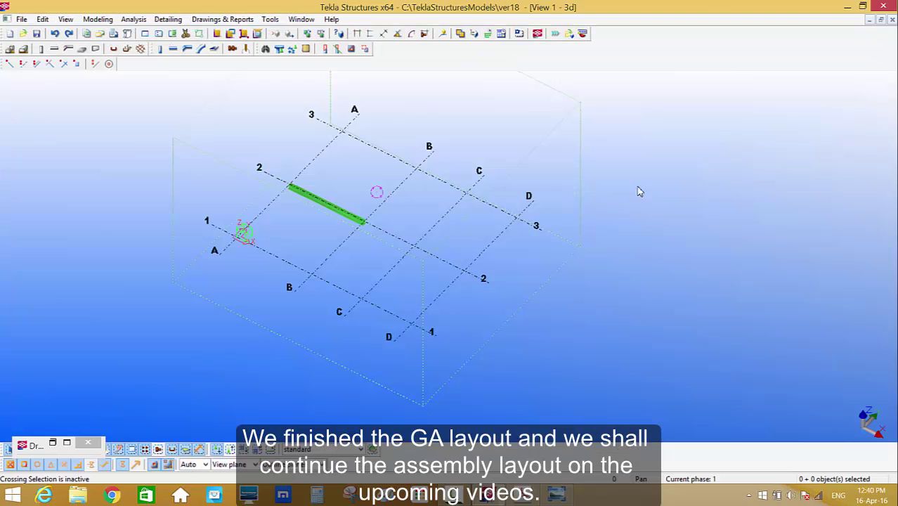
Exit the program from the model view, saving the model to keep the drawing changes
left_click(512, 152)
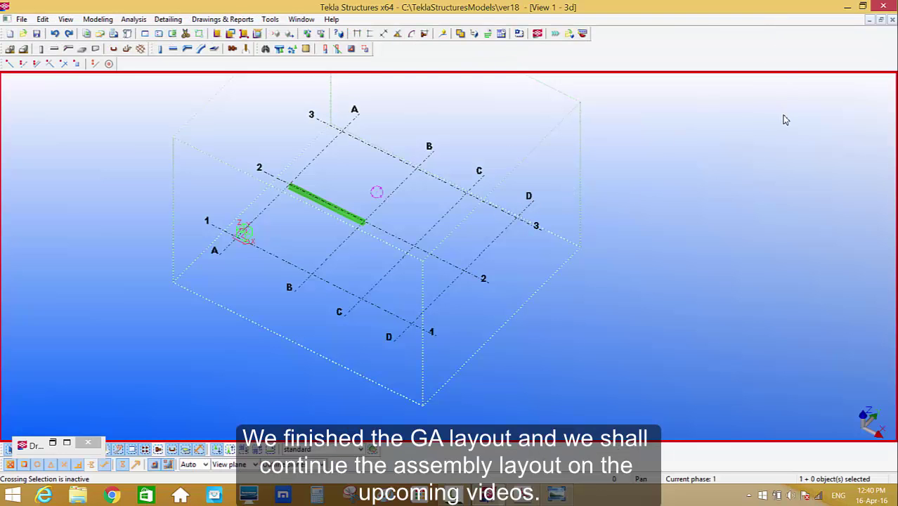
left_click(883, 6)
left_click(391, 268)
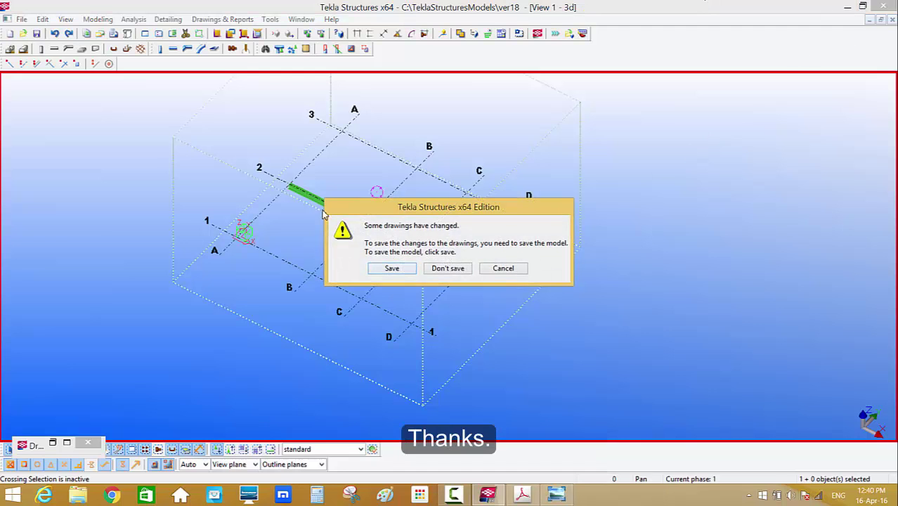